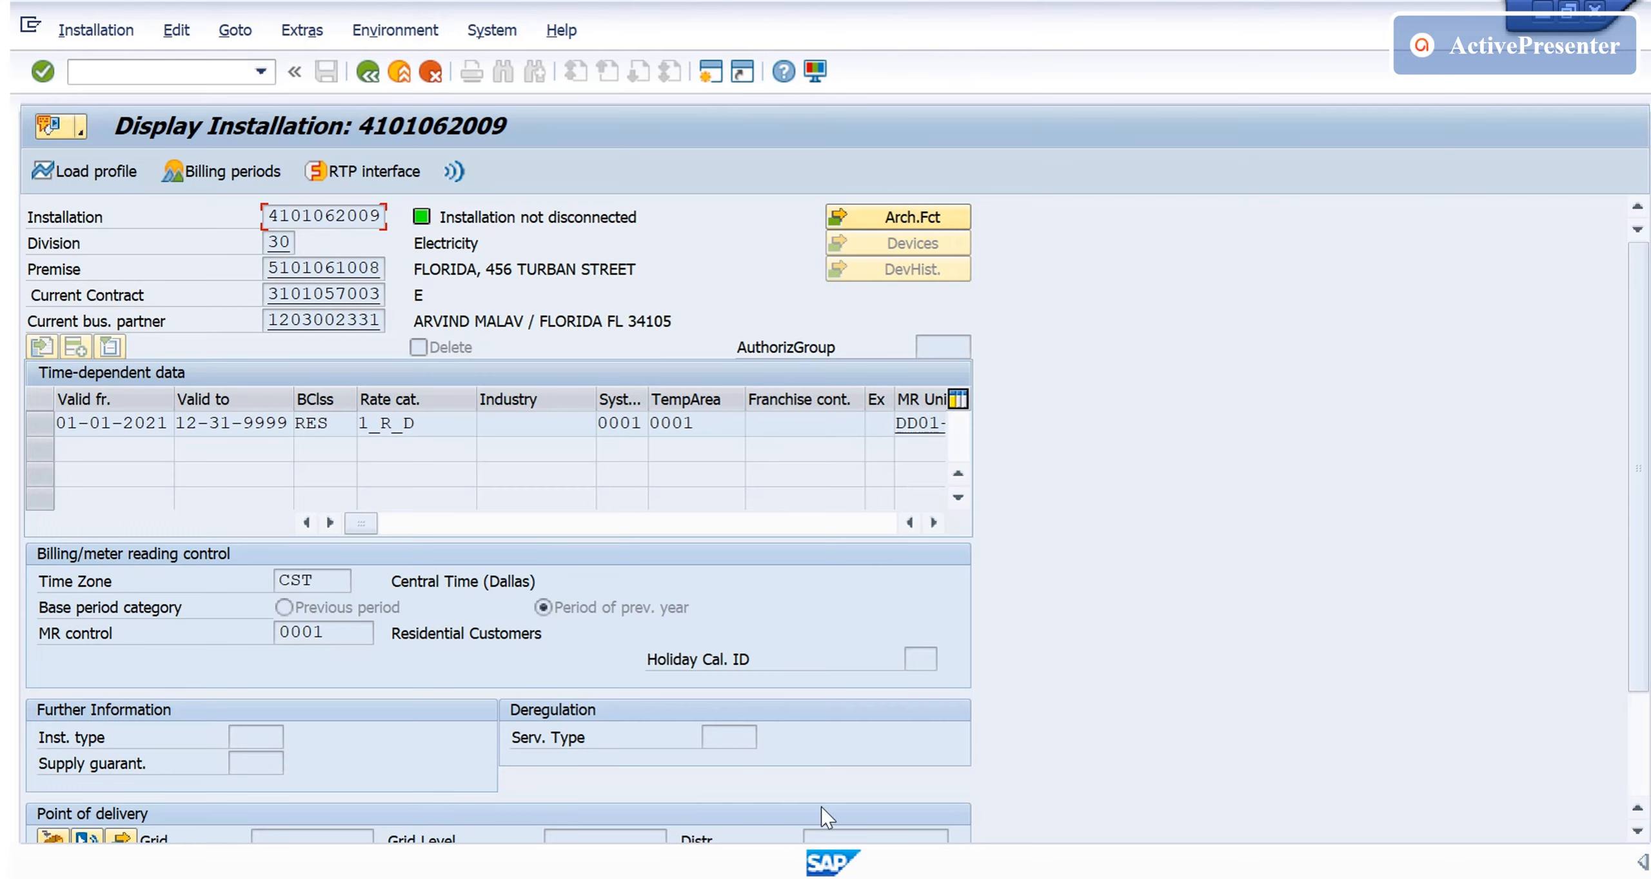
Review the meter installation test data in Notepad, and the status and valid-from date of material 1300, serial number 1, in SAP
click(720, 876)
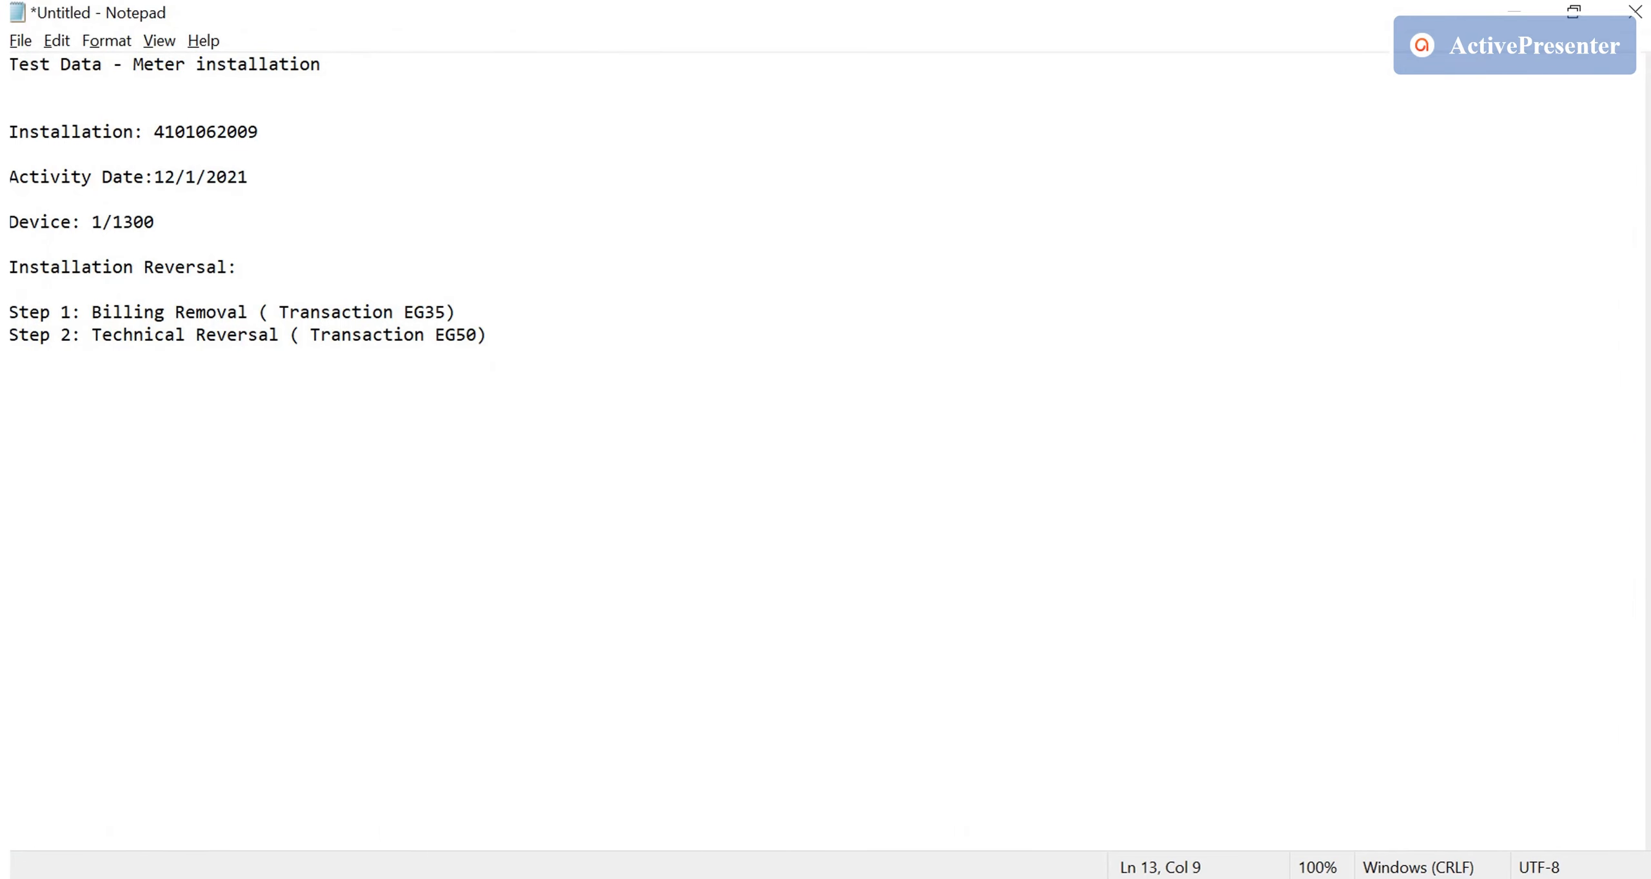
click(720, 876)
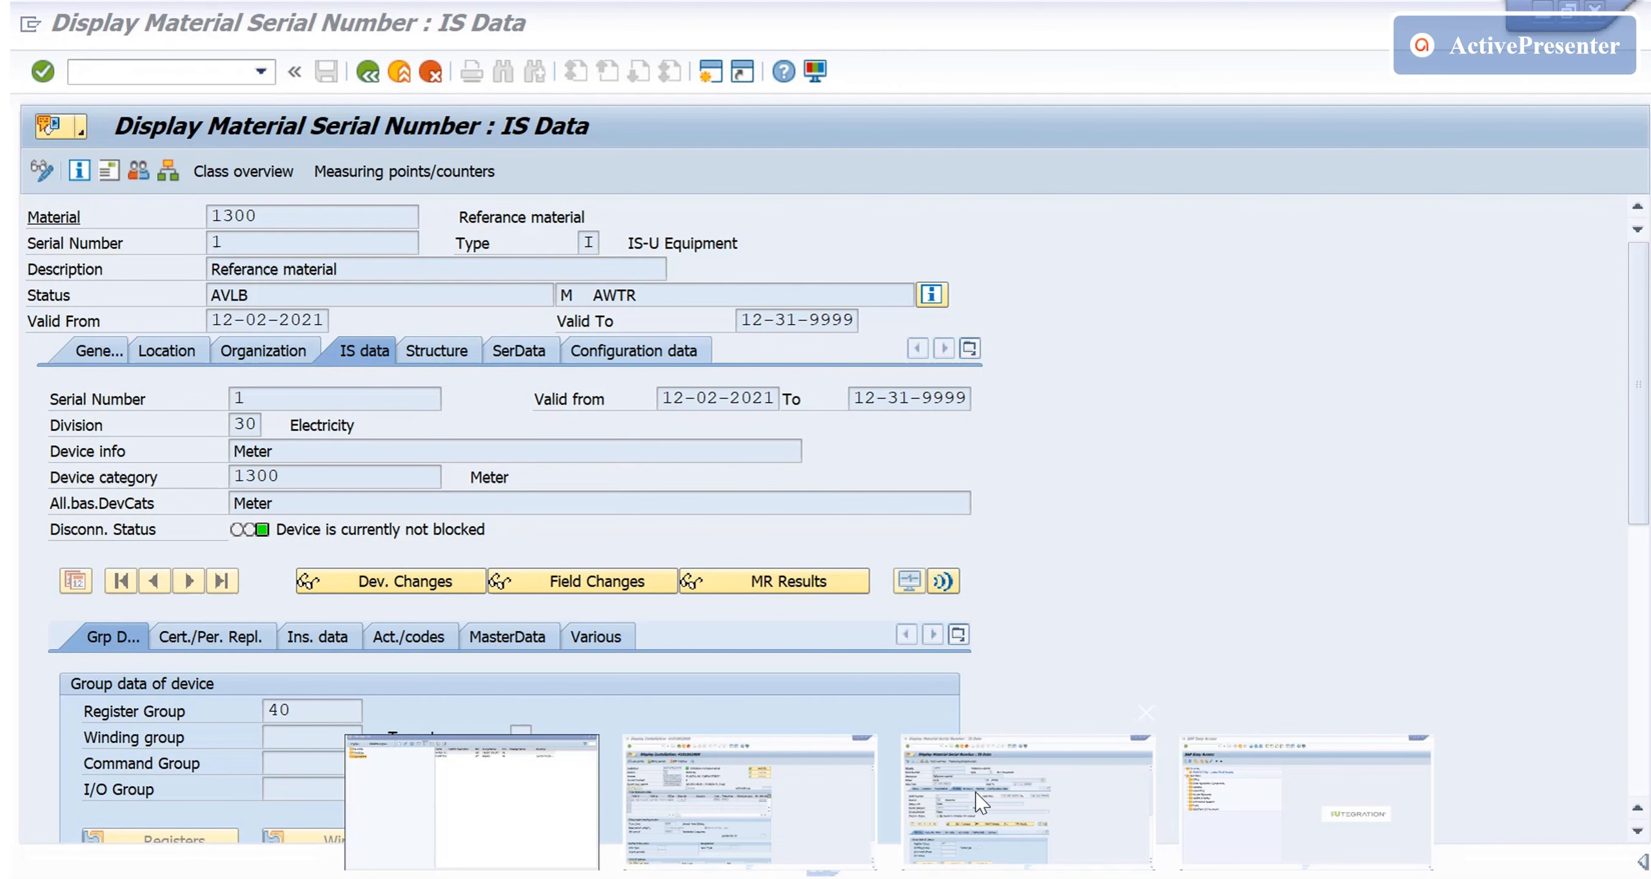
click(980, 803)
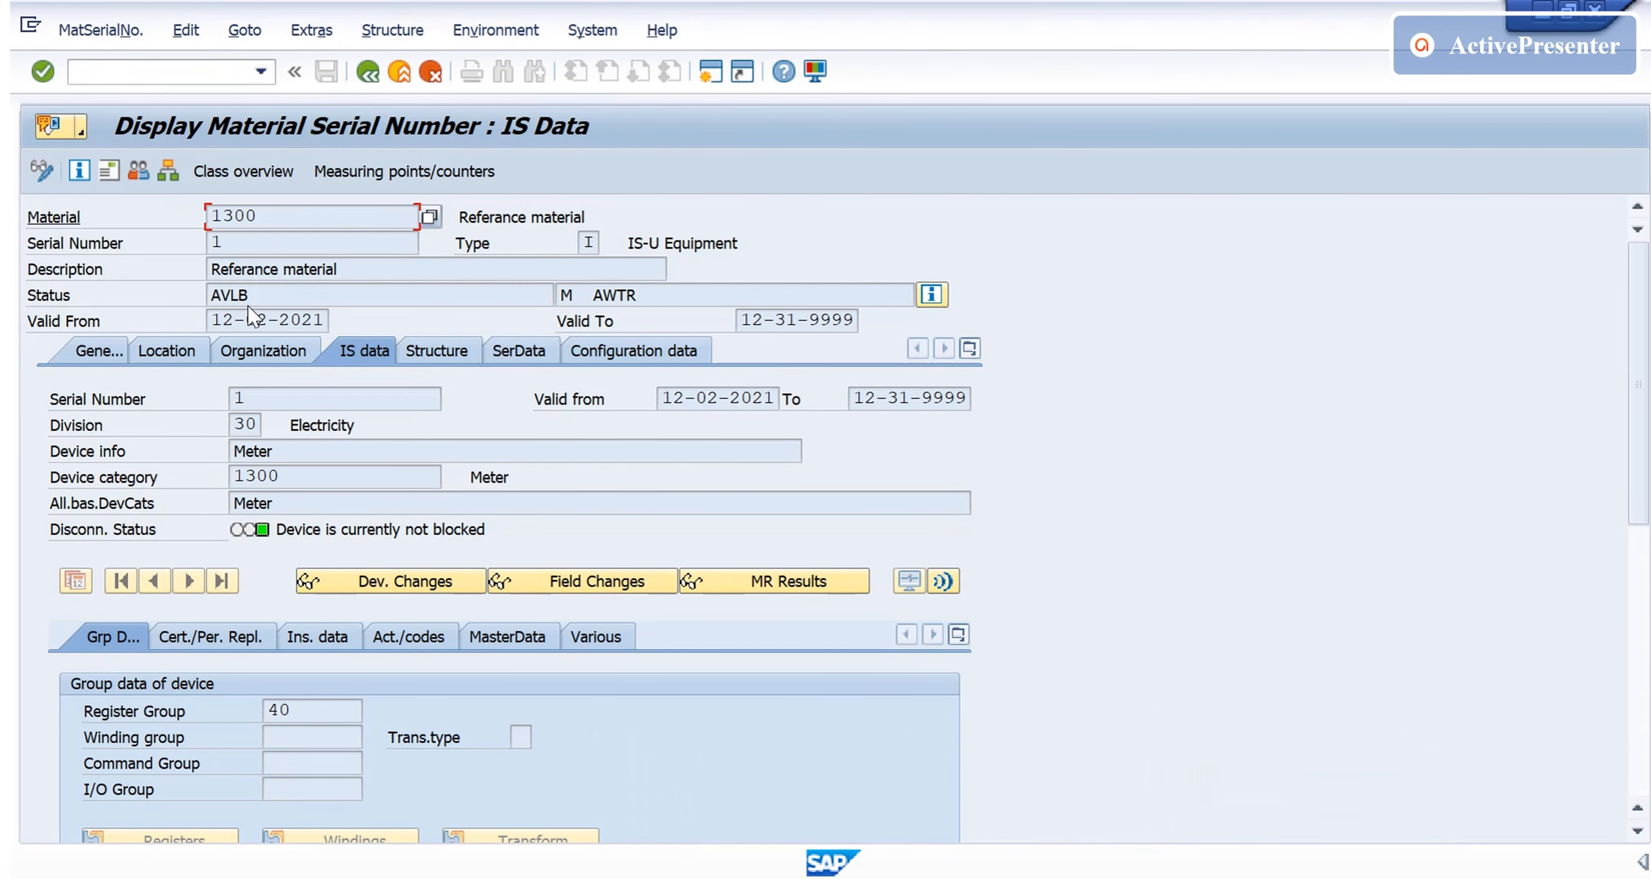
drag(253, 294, 207, 292)
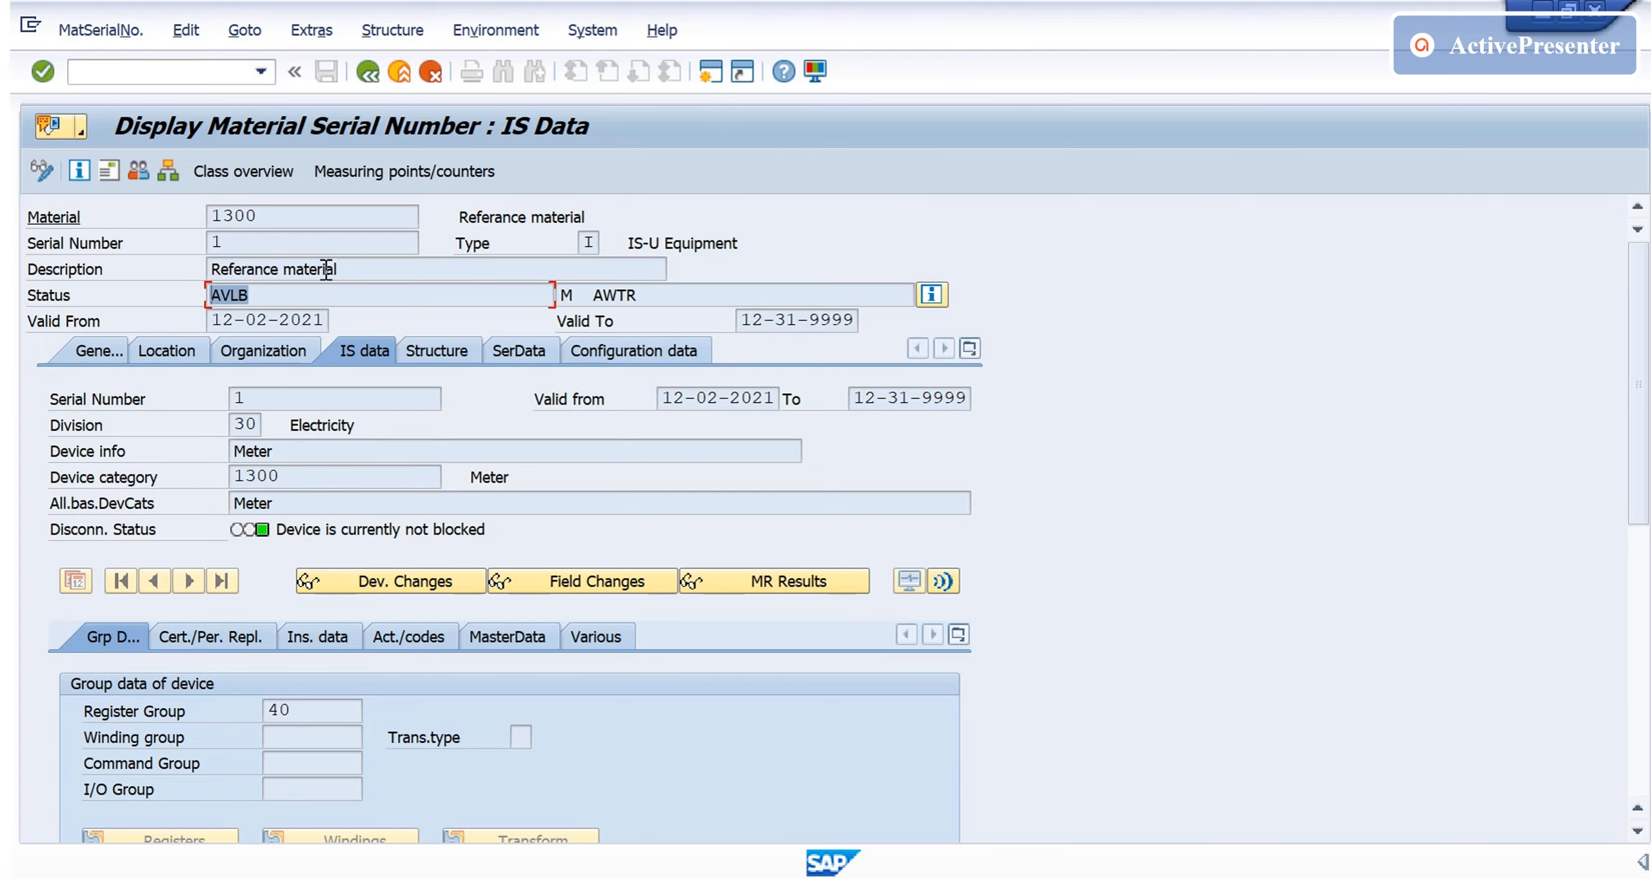
click(296, 299)
drag(217, 323, 326, 316)
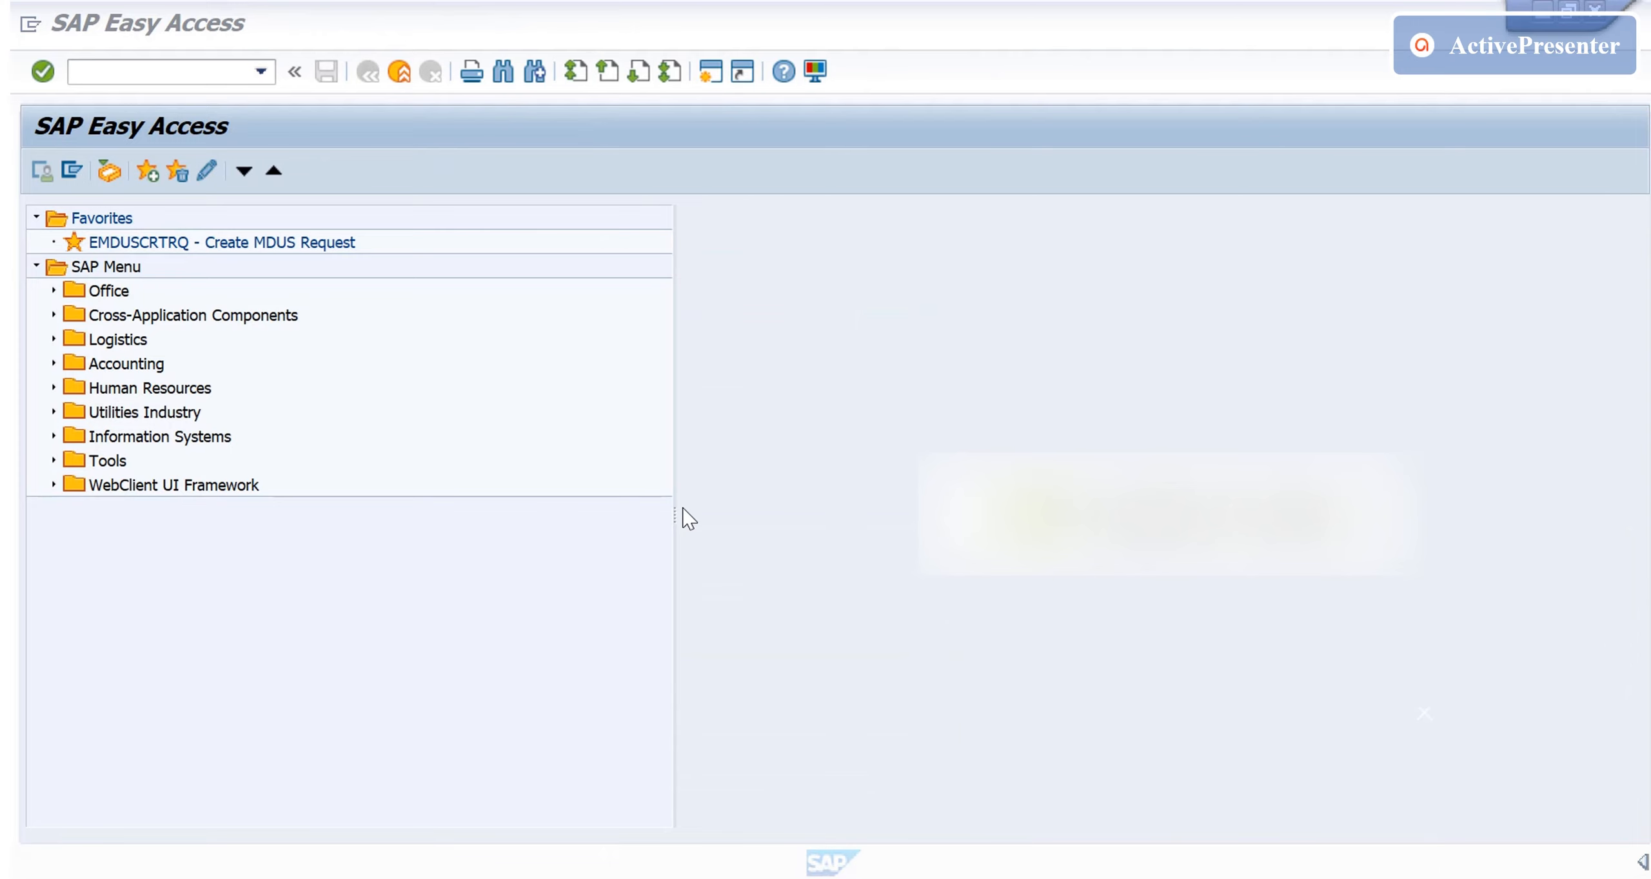
Start the full installation transaction EG31 from SAP Easy Access
click(114, 74)
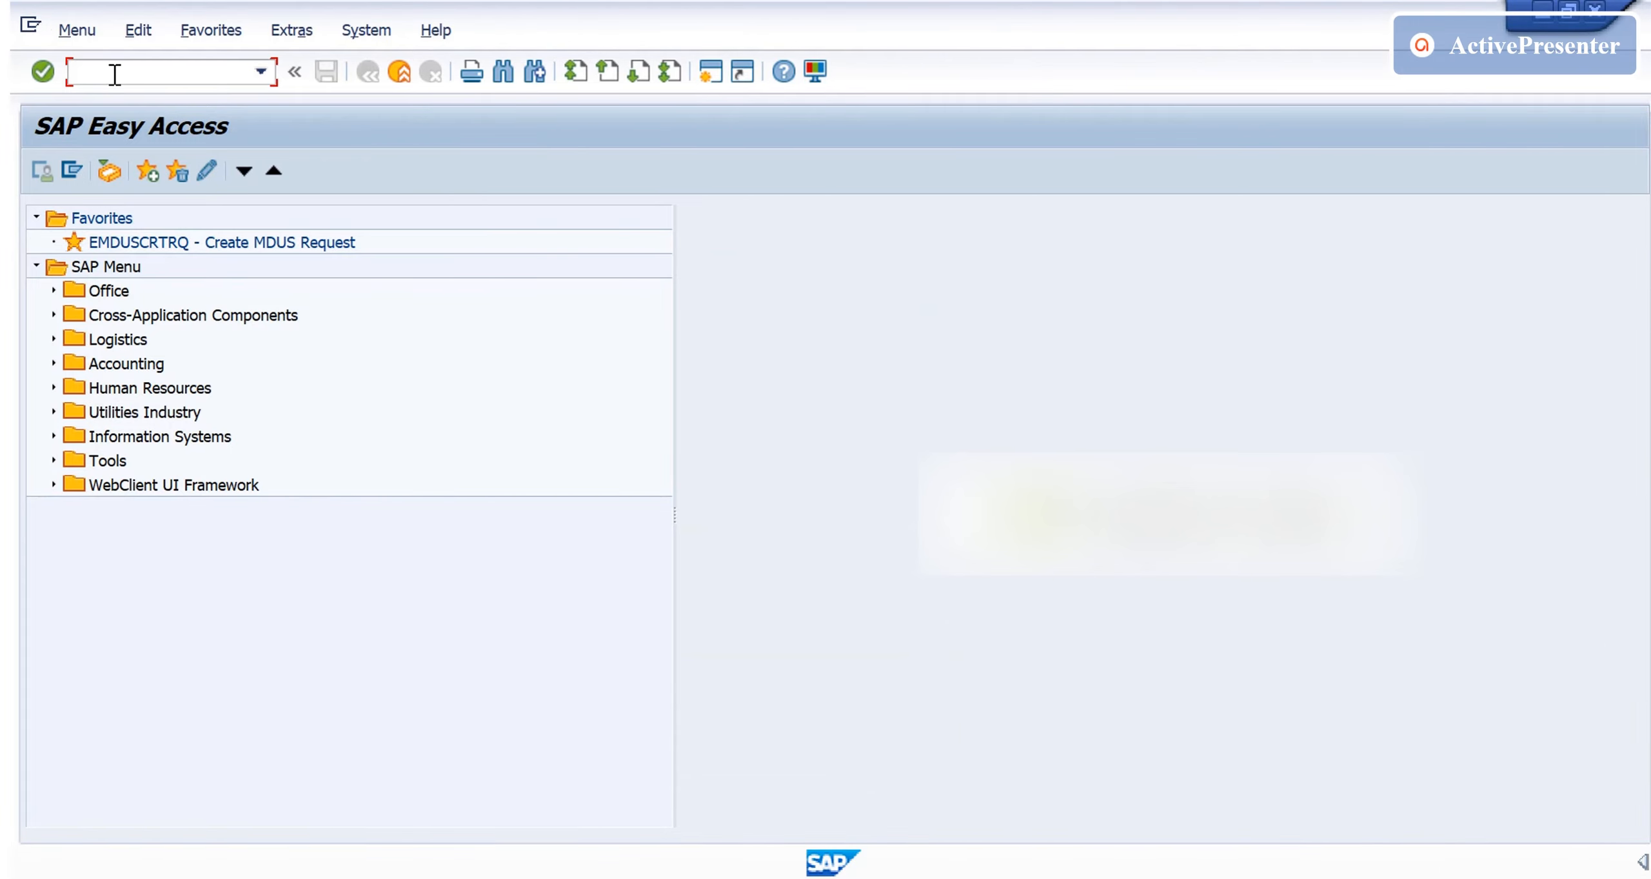
text(eg31)
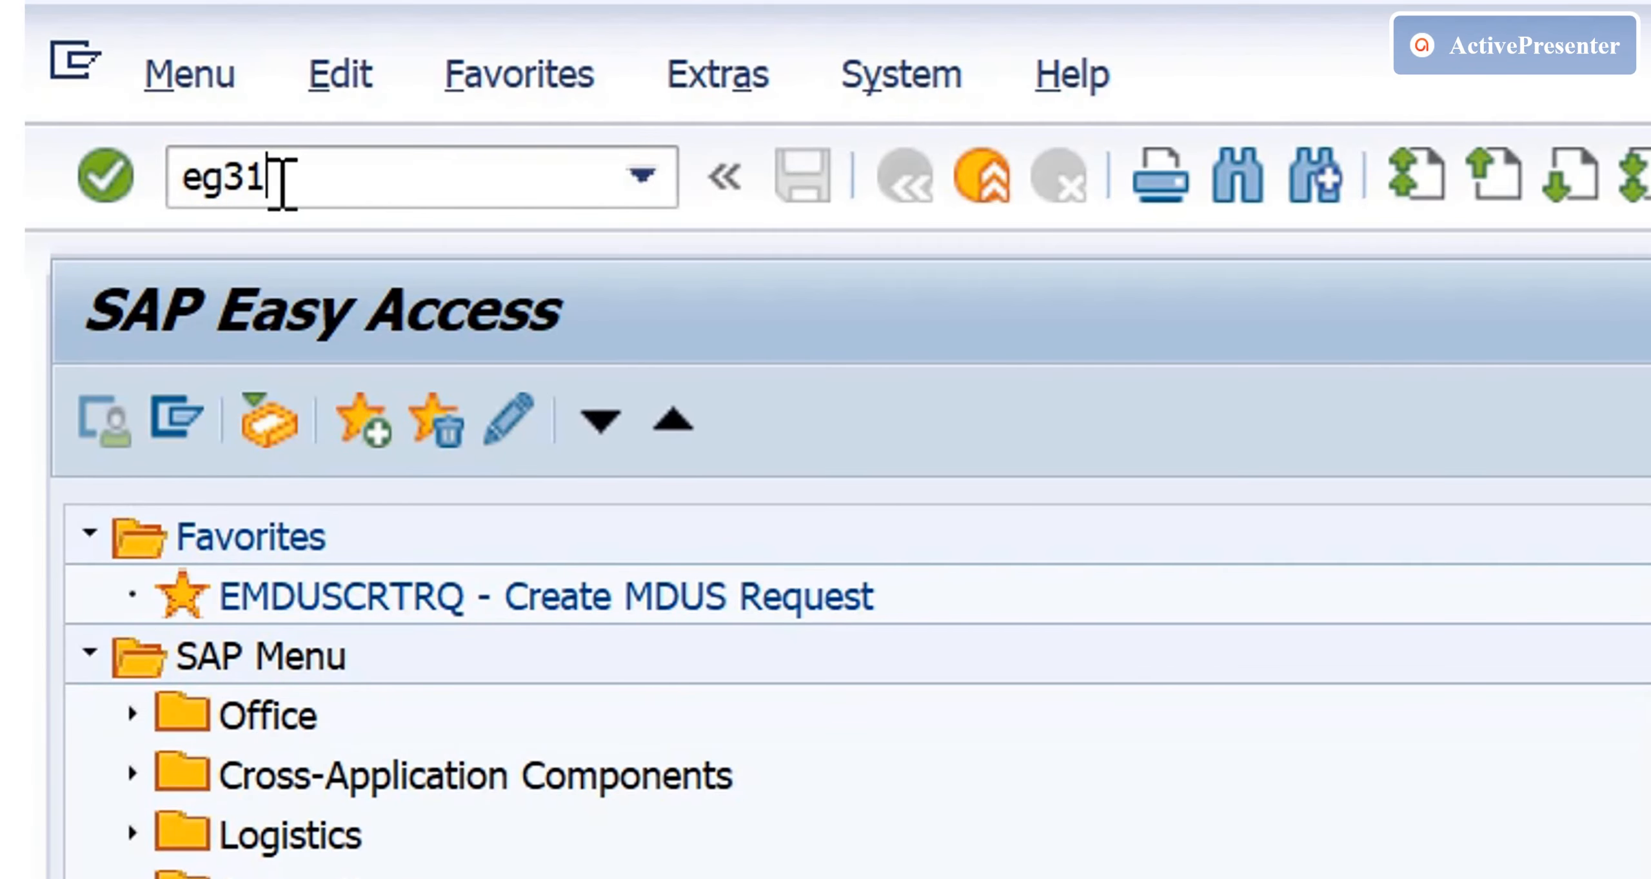
key(Return)
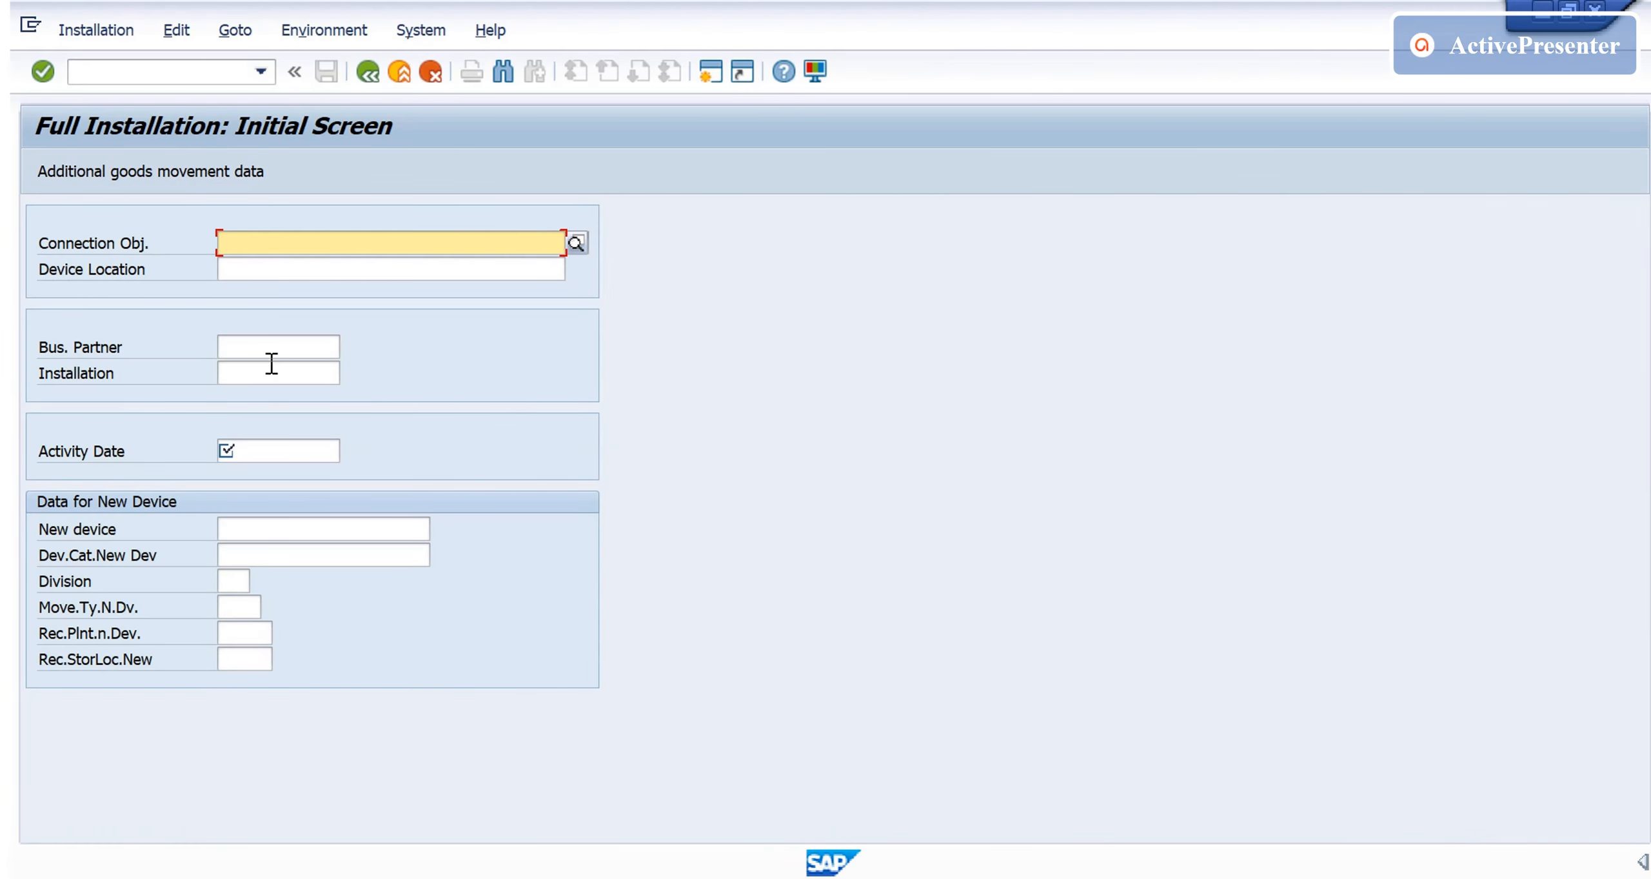
click(264, 369)
click(265, 369)
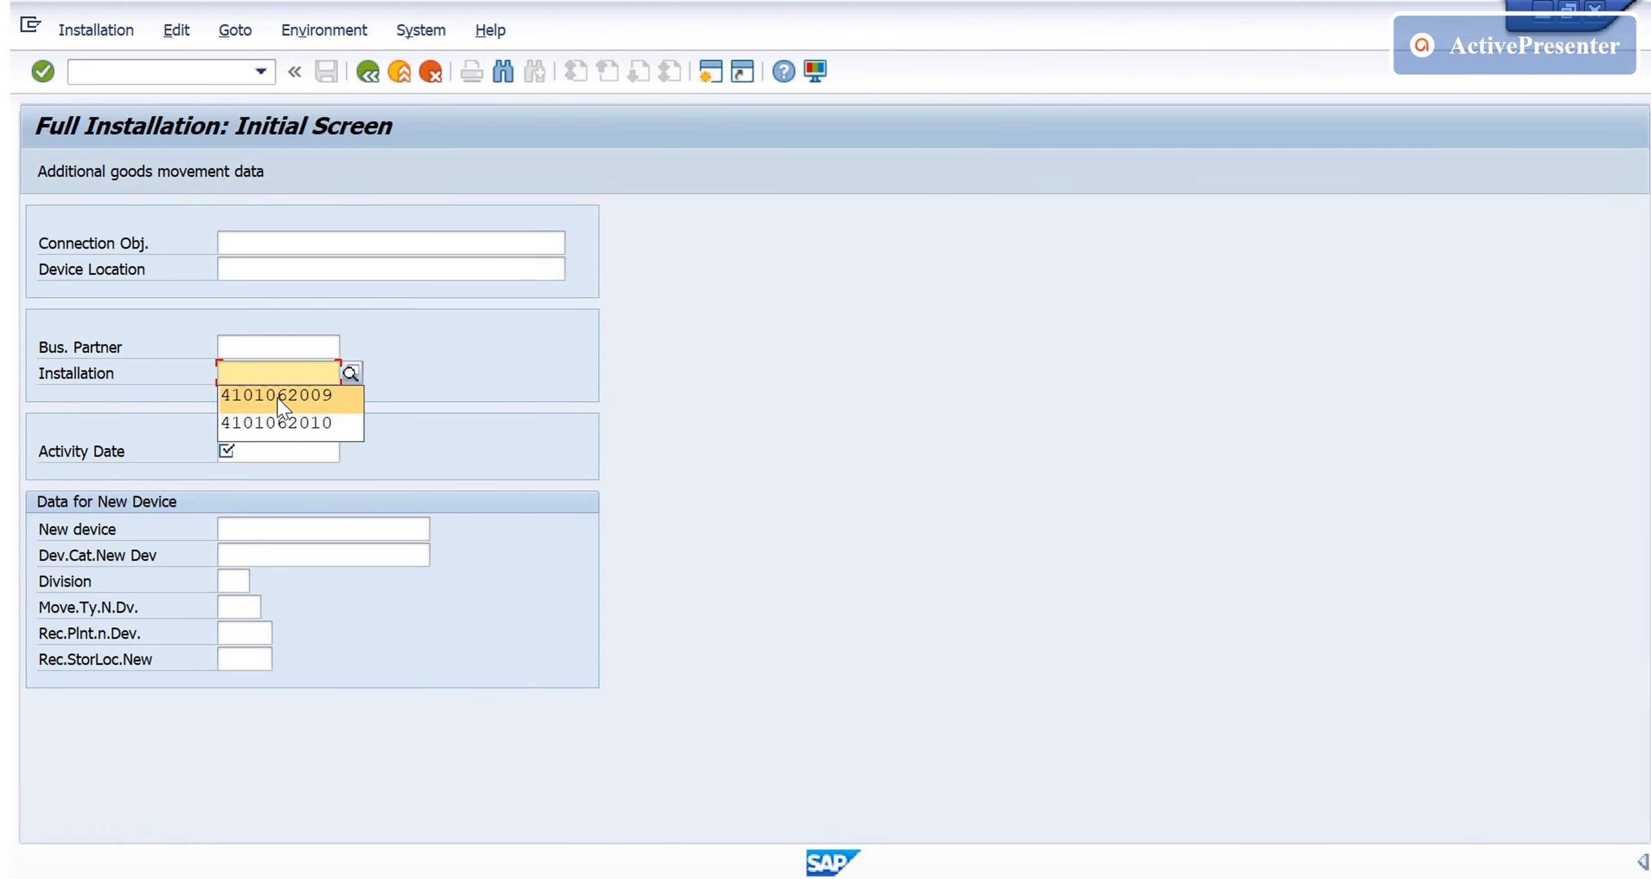
click(278, 395)
click(239, 450)
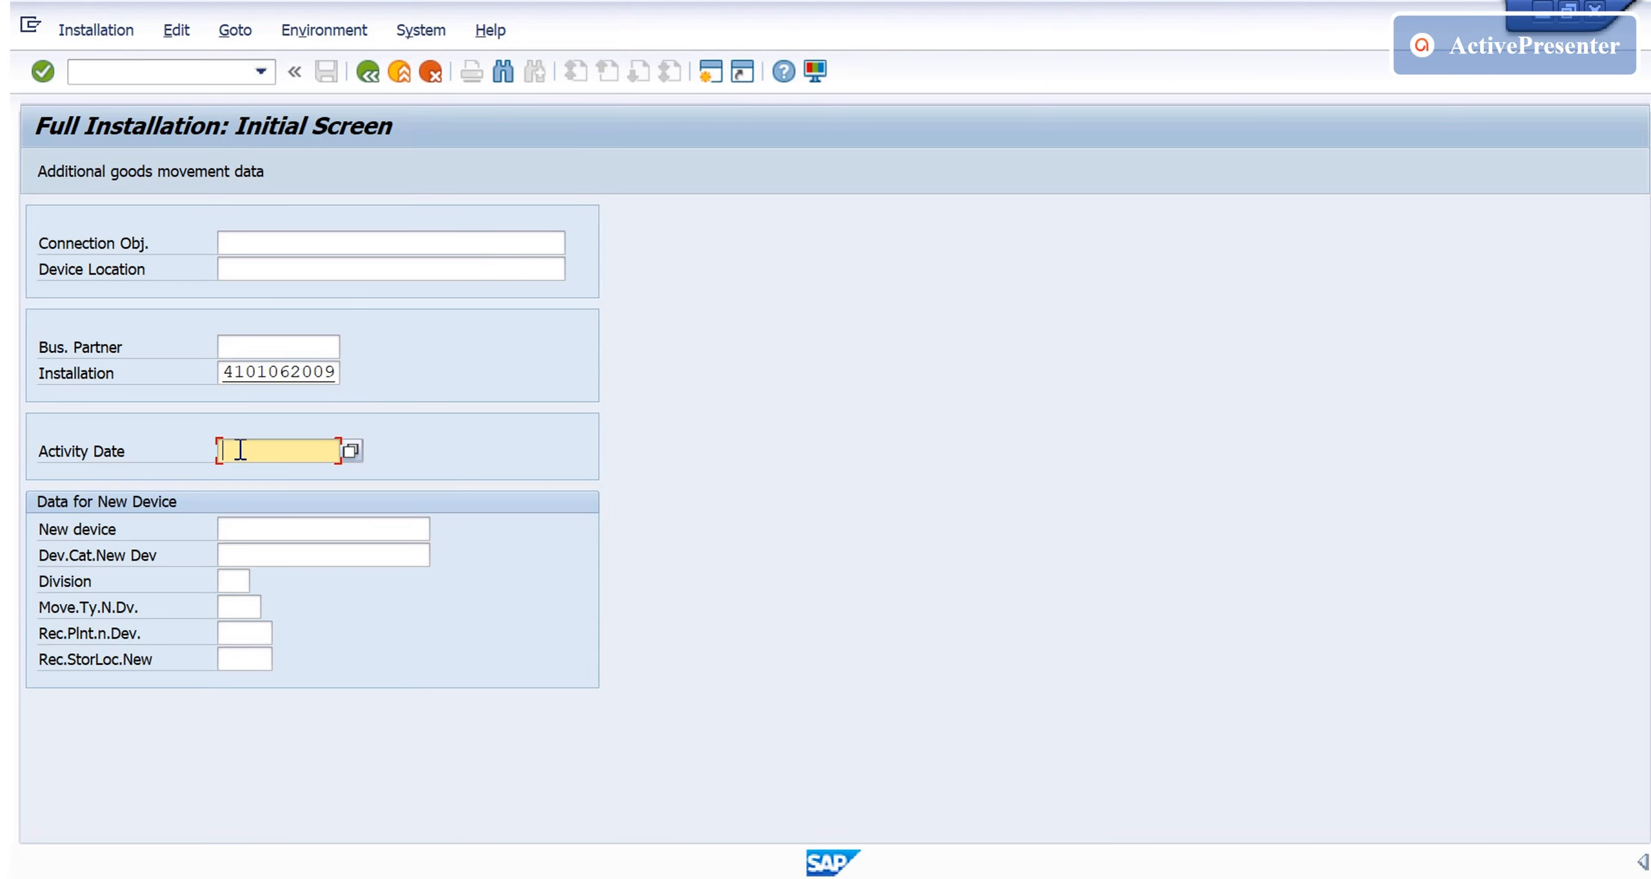
click(240, 449)
click(264, 471)
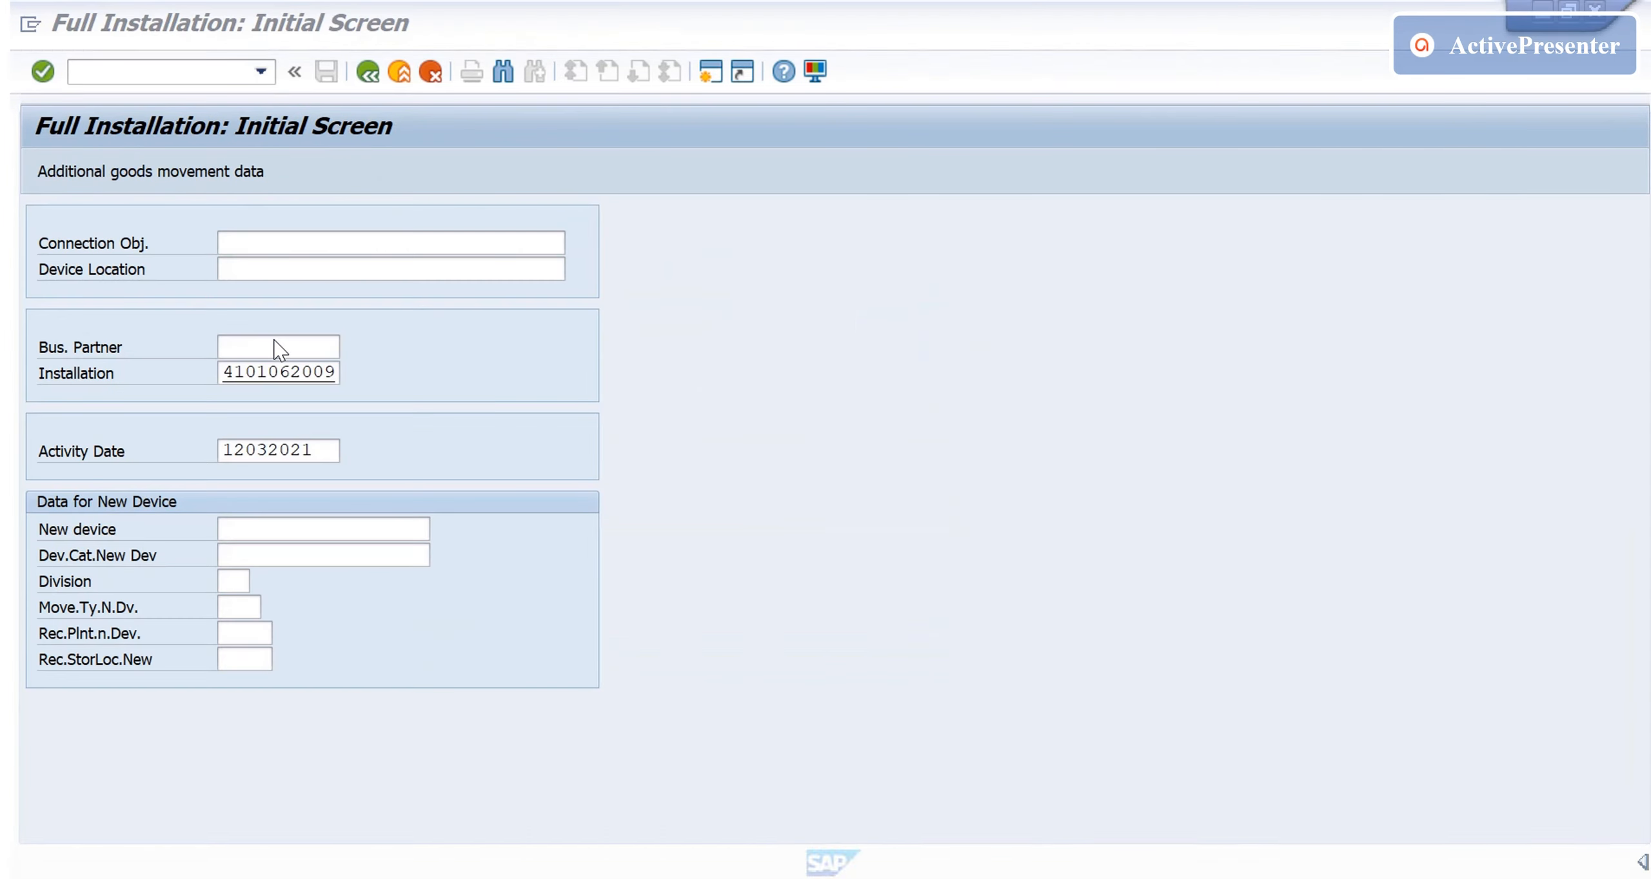
key(Return)
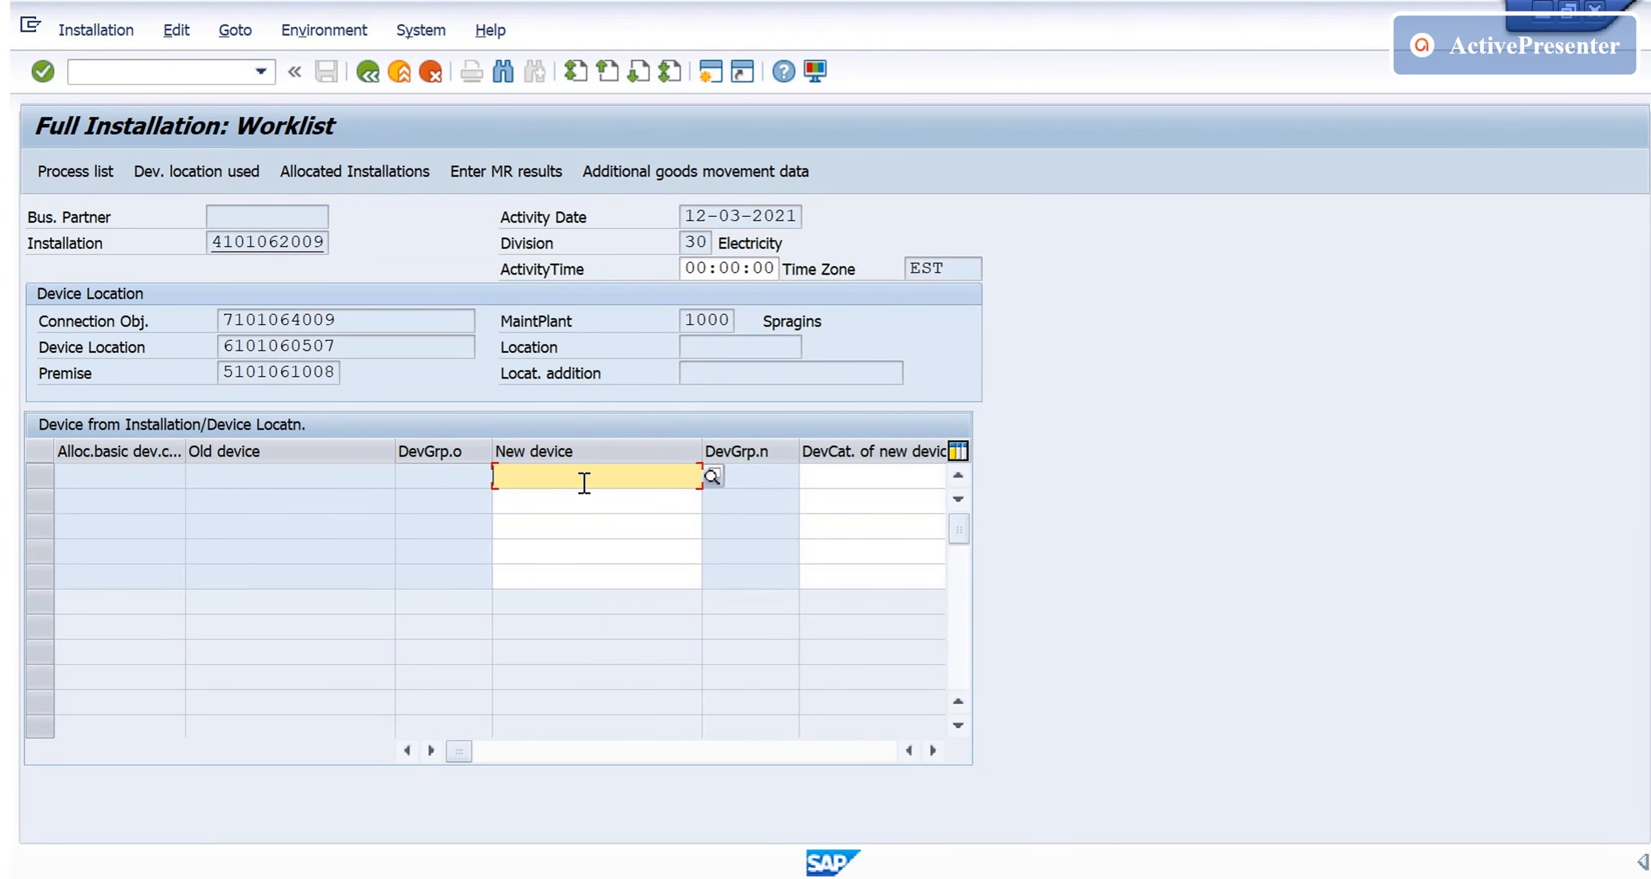
Enter new device 1 with device category 1300 in the first worklist row
text(1)
key(Return)
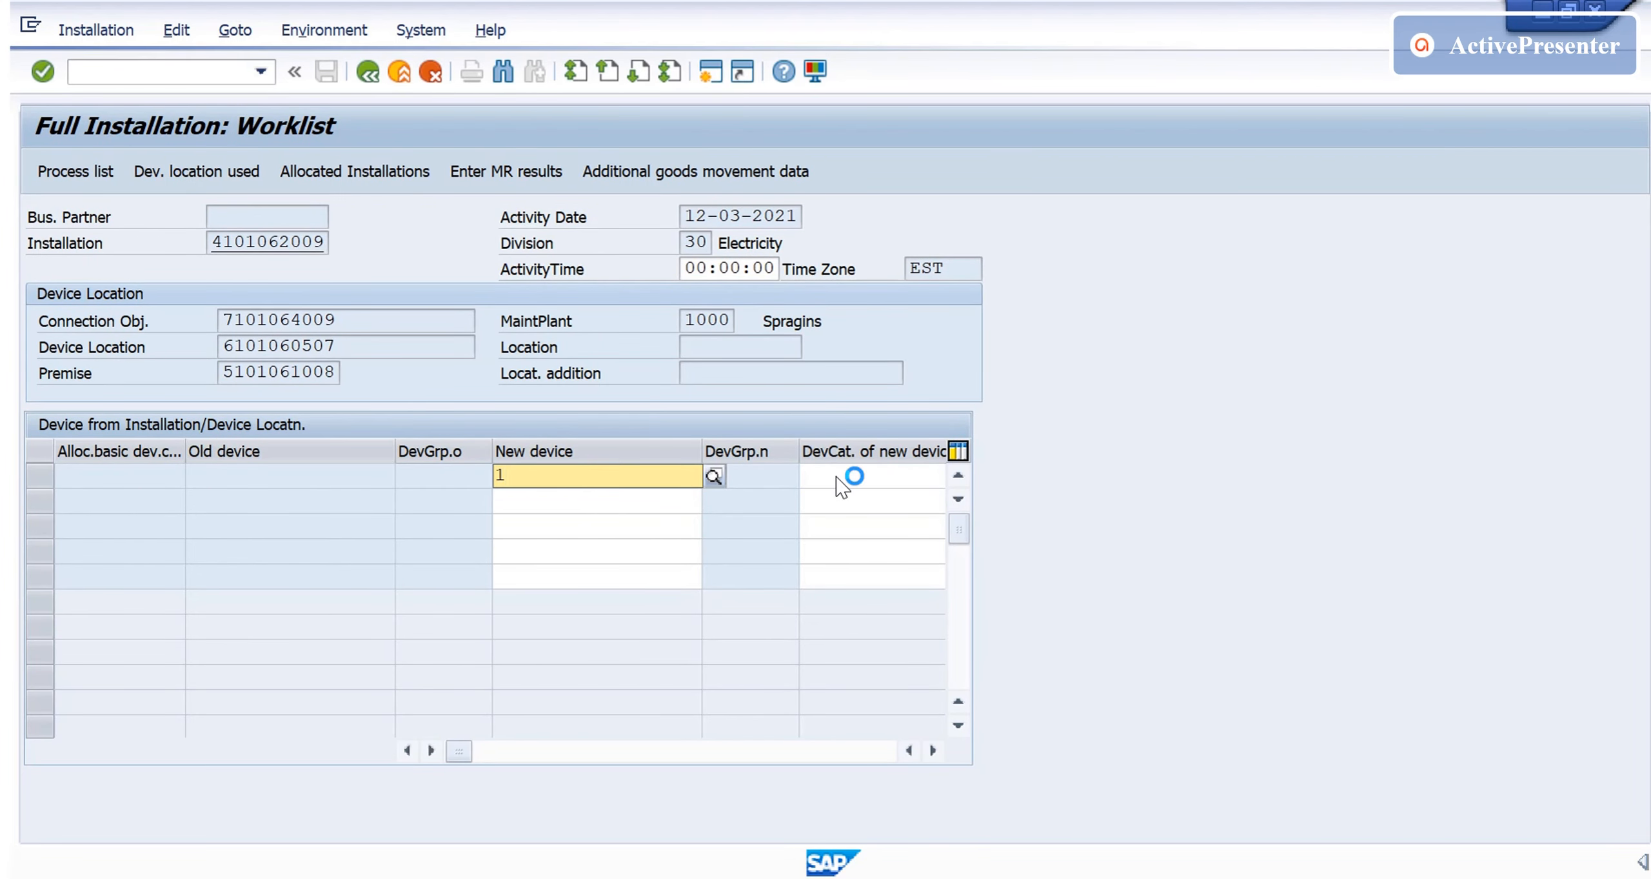
click(838, 477)
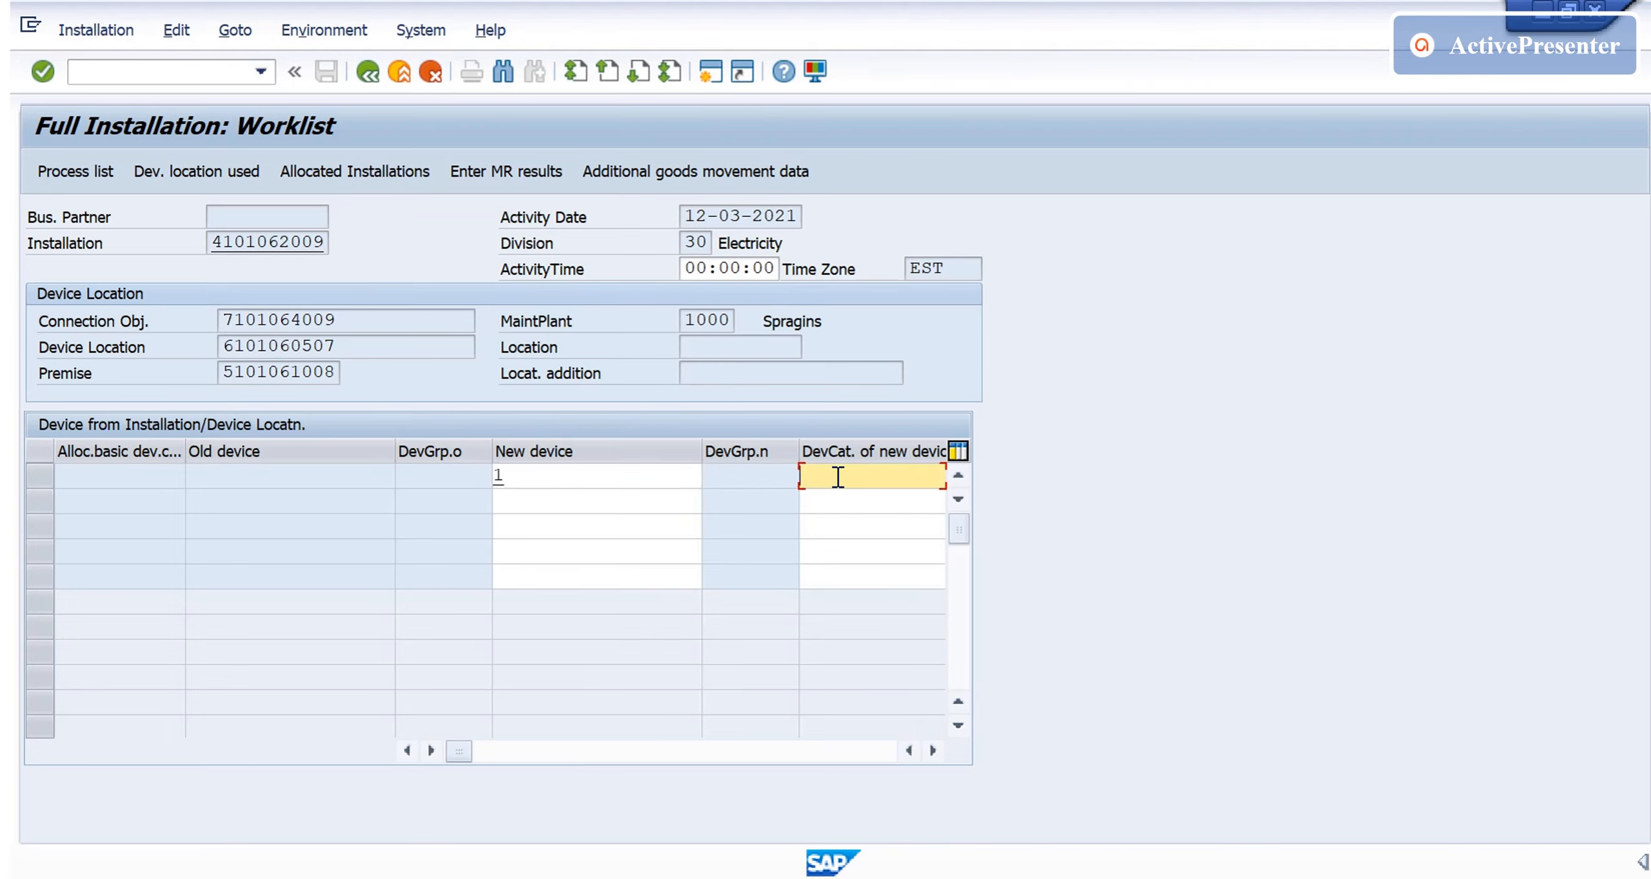
text(1300)
key(Return)
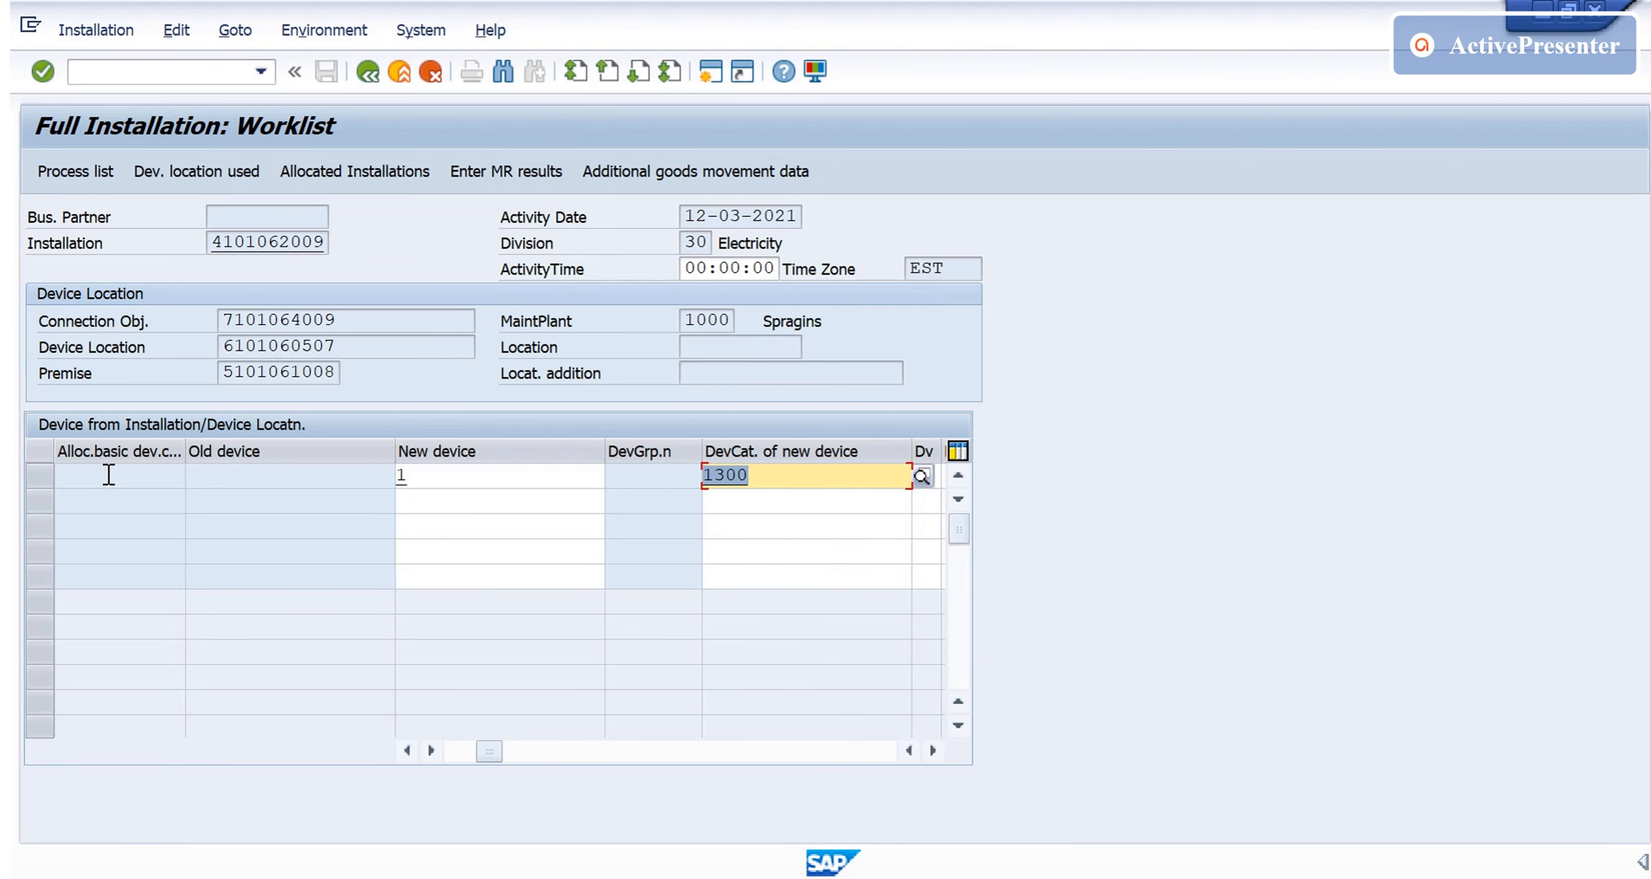
Process the worklist row of device 1 and set its activity reason to 04, Initial data creation
click(41, 475)
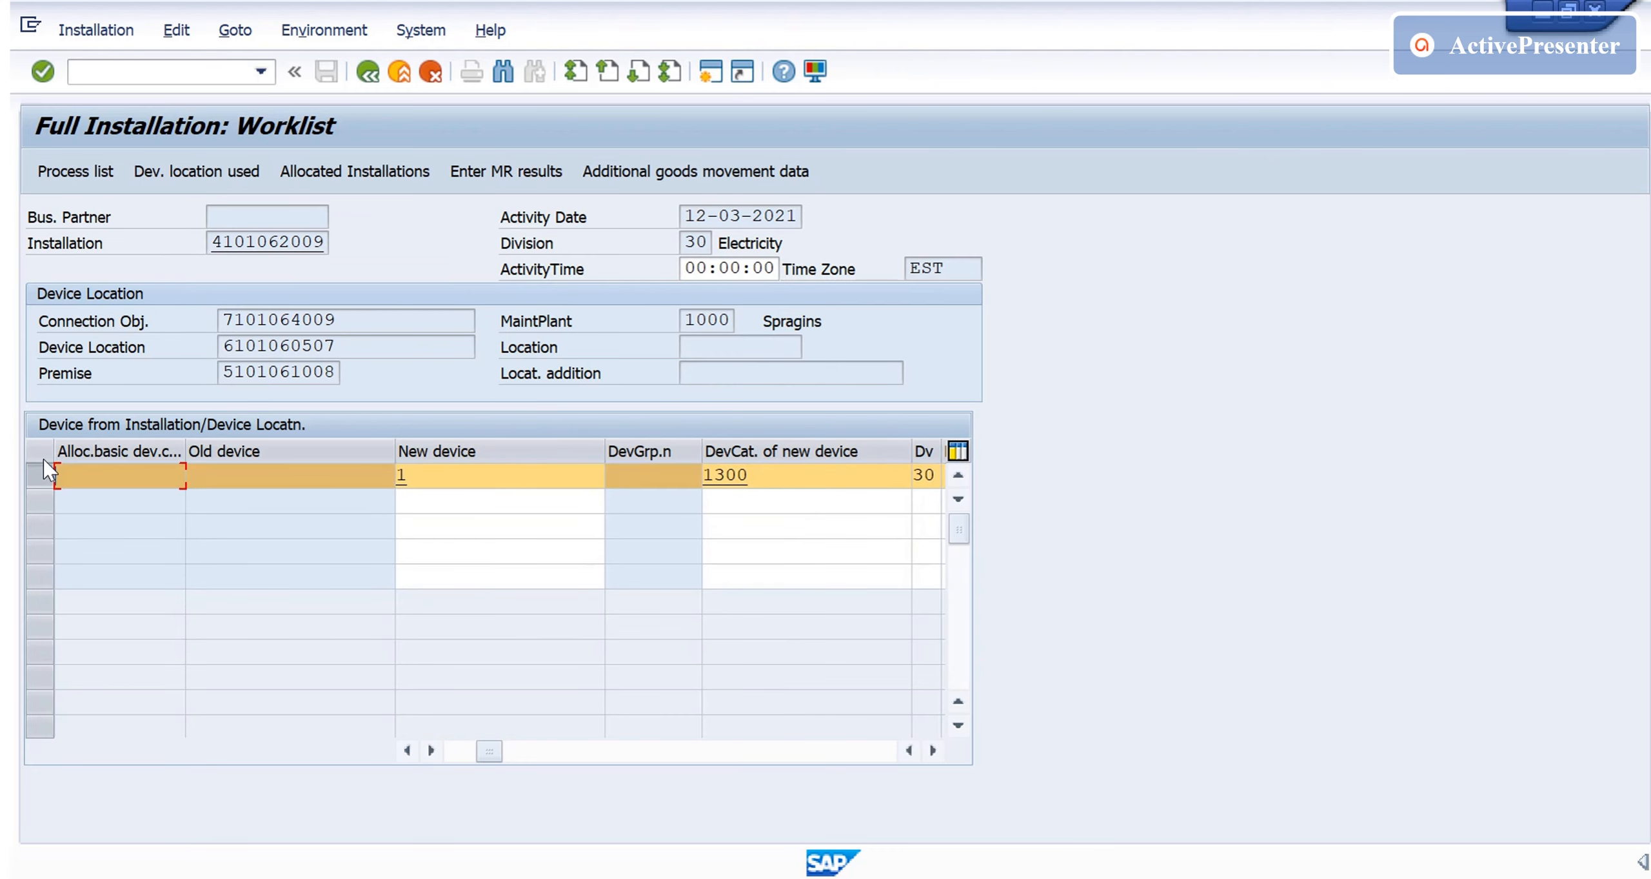
click(74, 170)
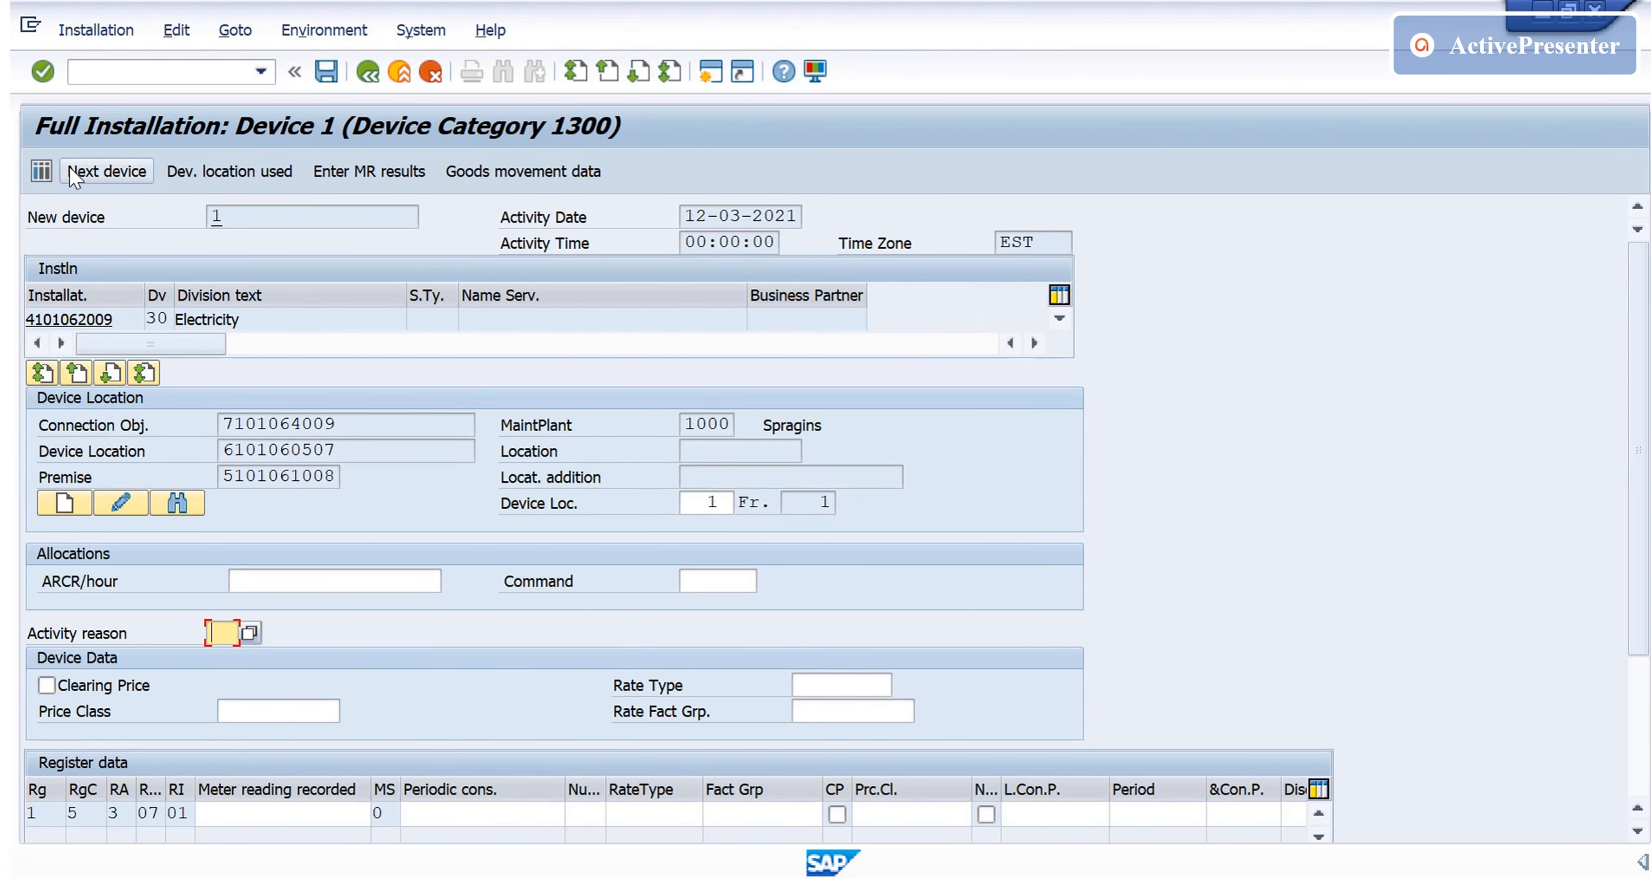
click(251, 635)
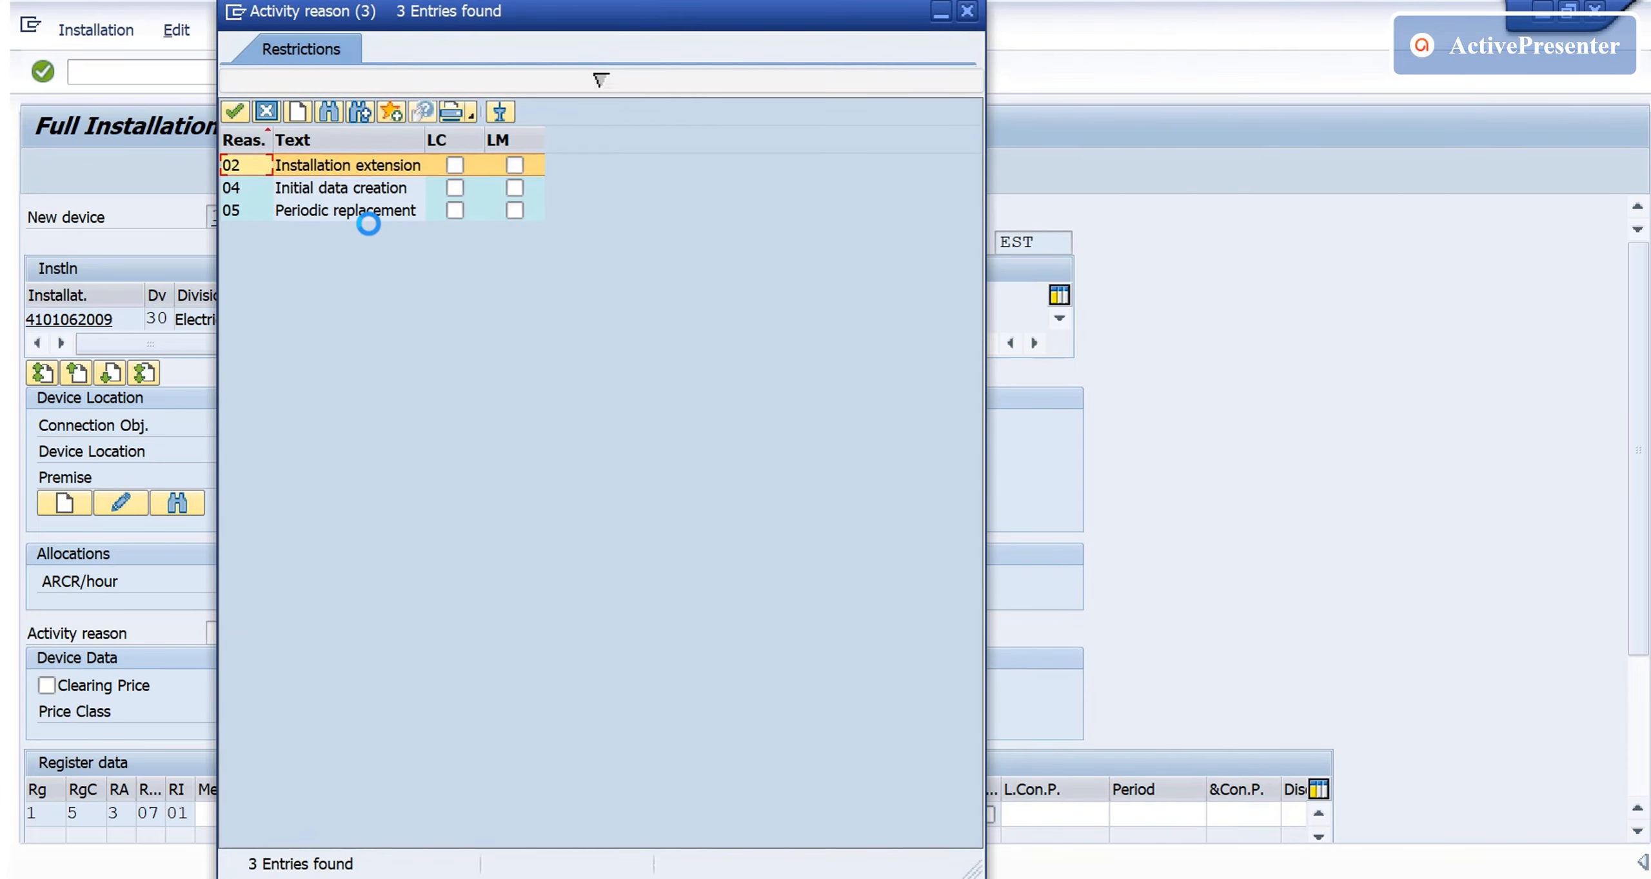
double_click(346, 190)
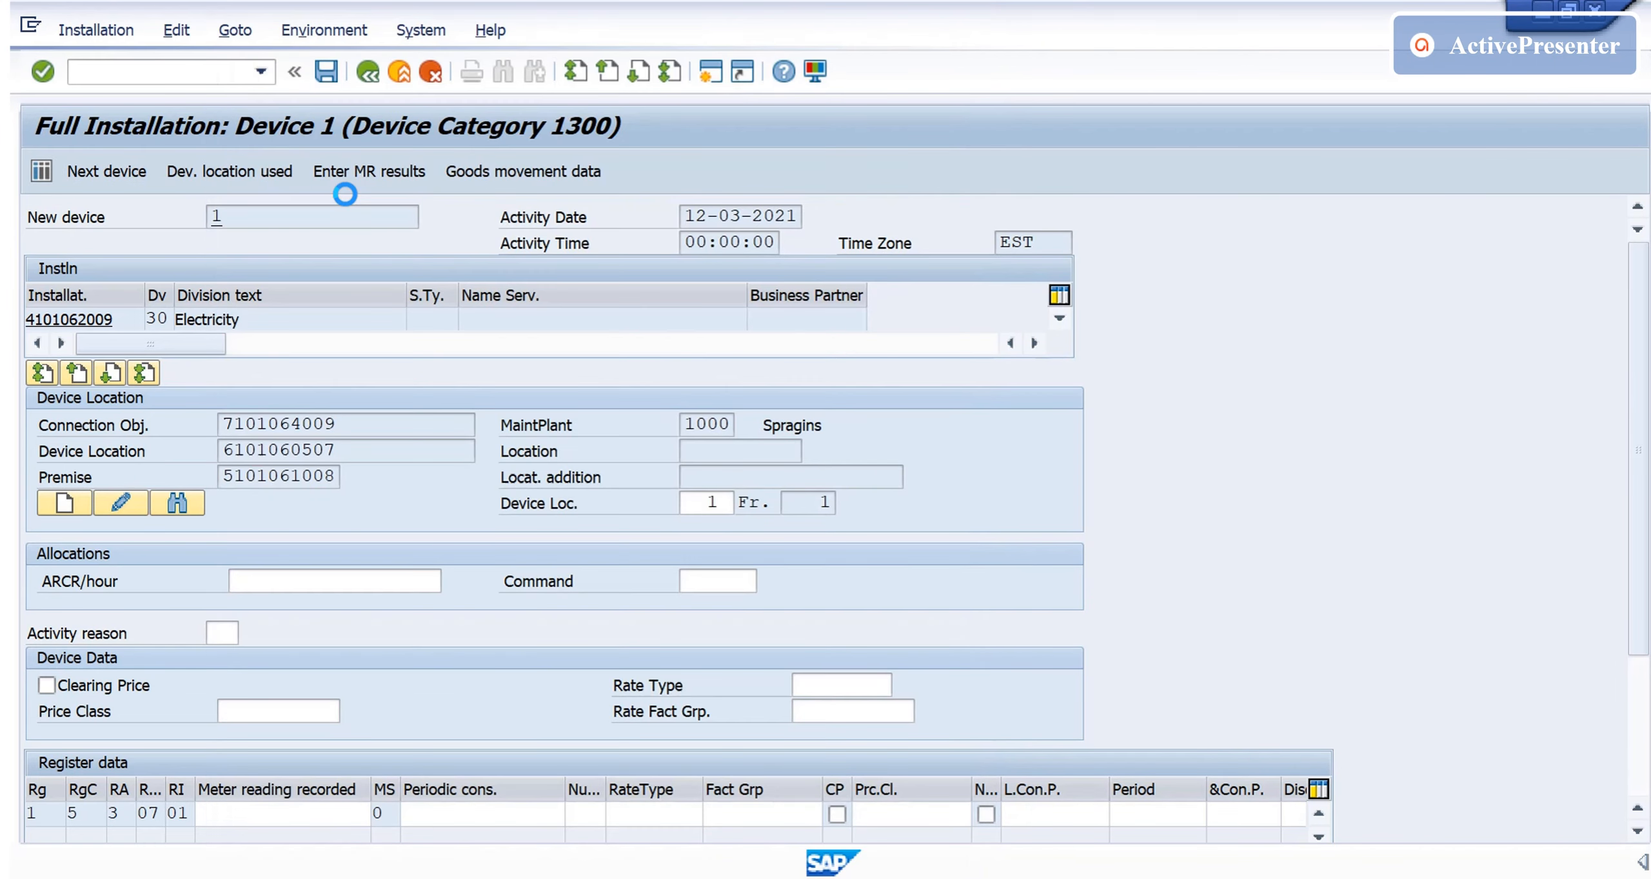
Fill register 1 with meter reading 0, periodic consumption 300, number of days 30 and rate type RBKWH
click(332, 812)
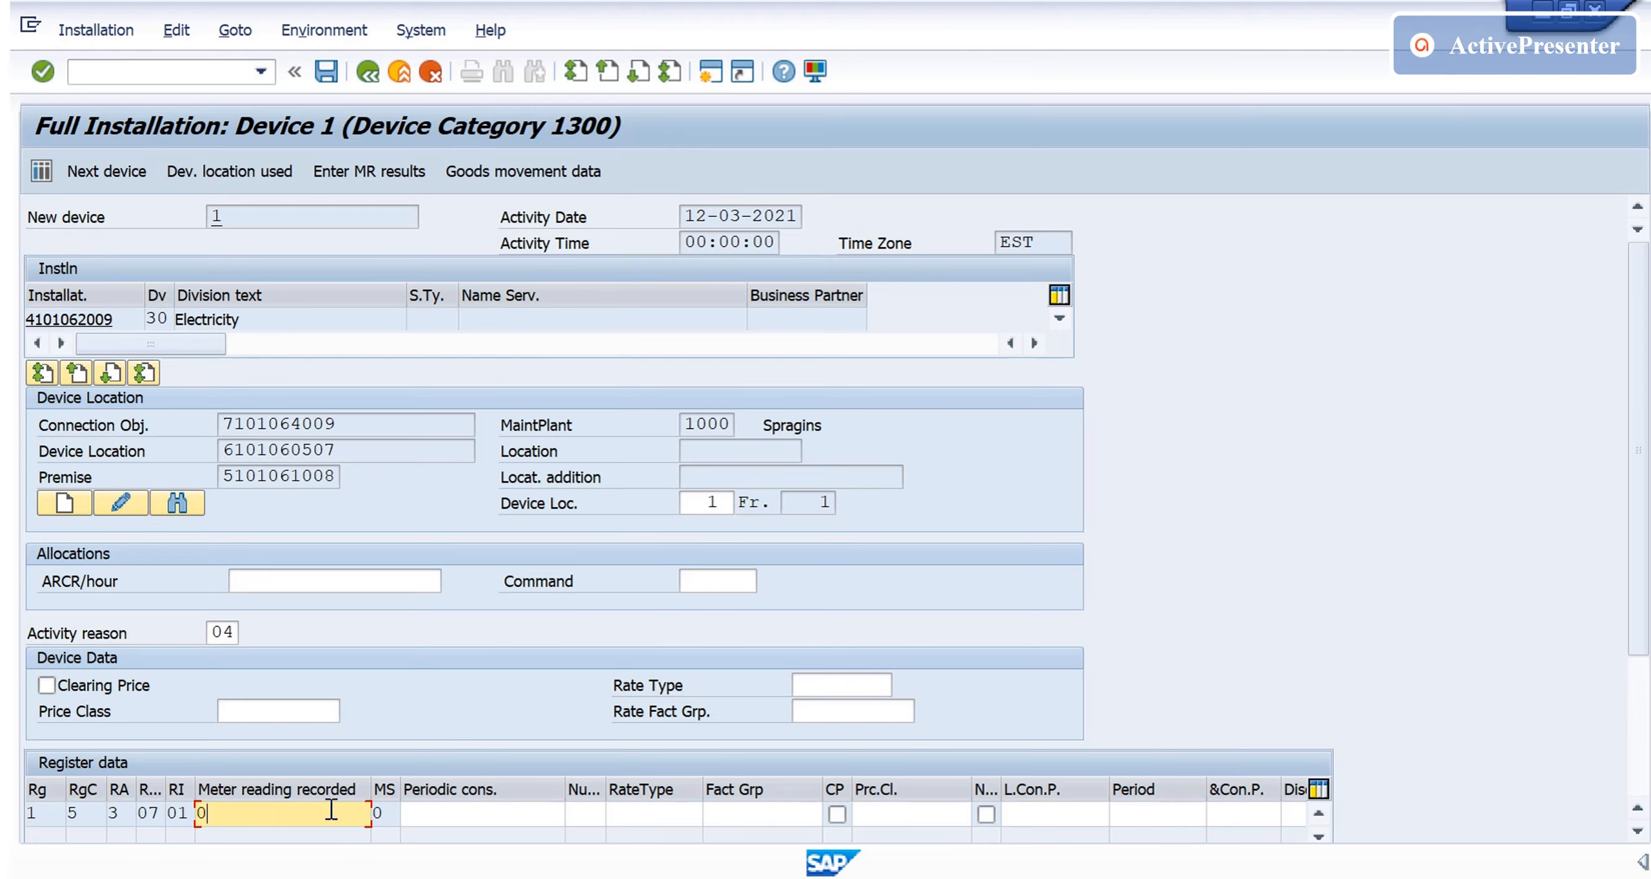
click(500, 813)
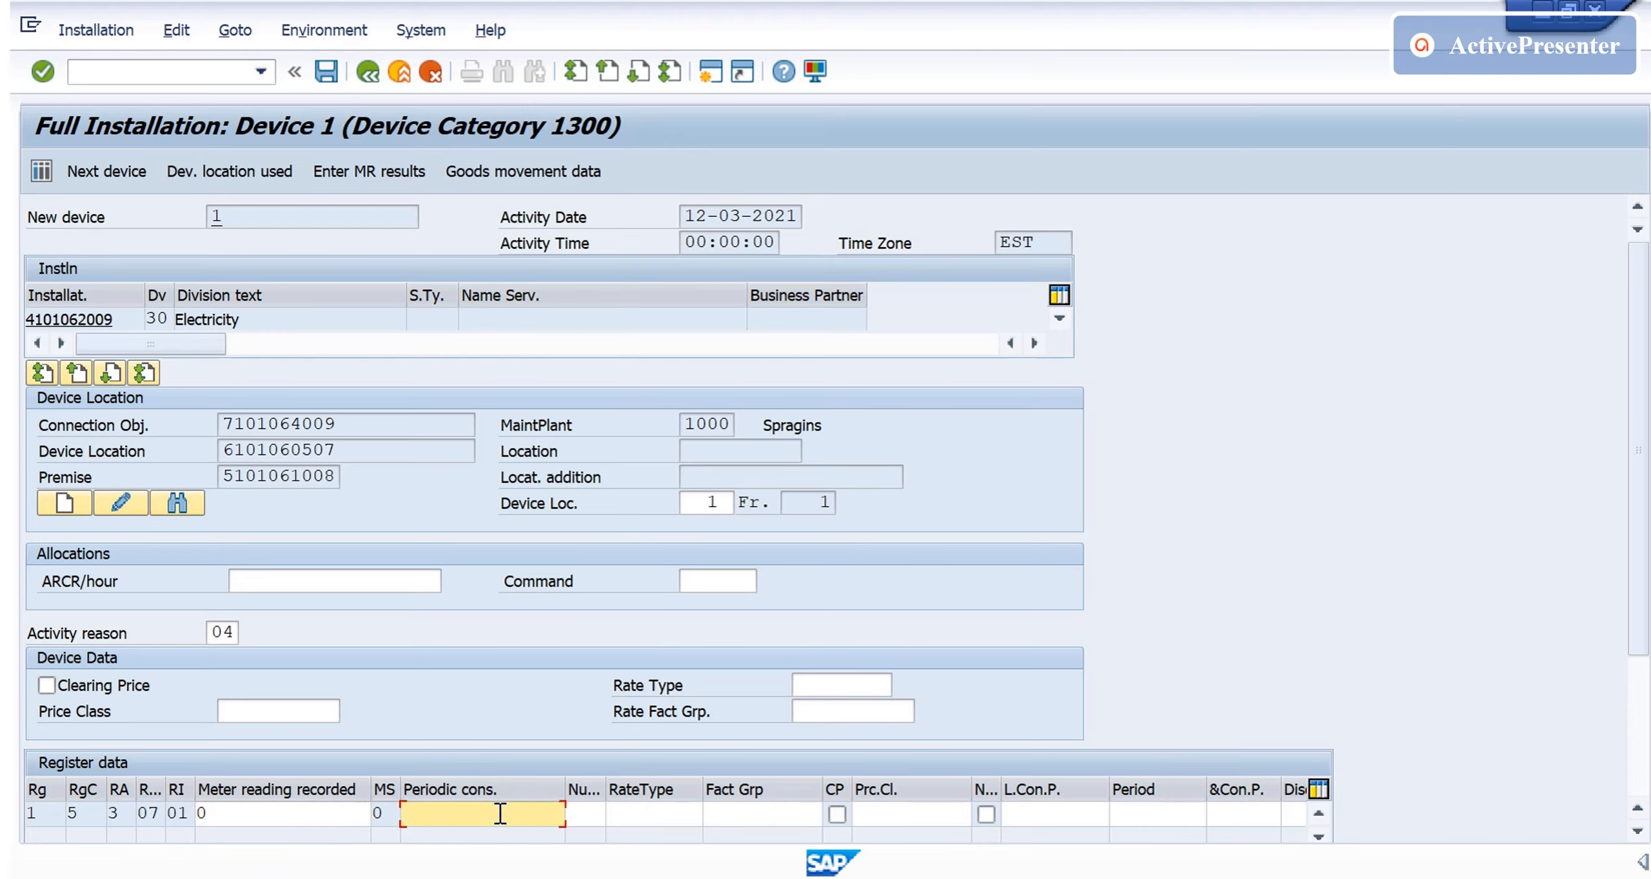
text(300)
click(597, 811)
text(30)
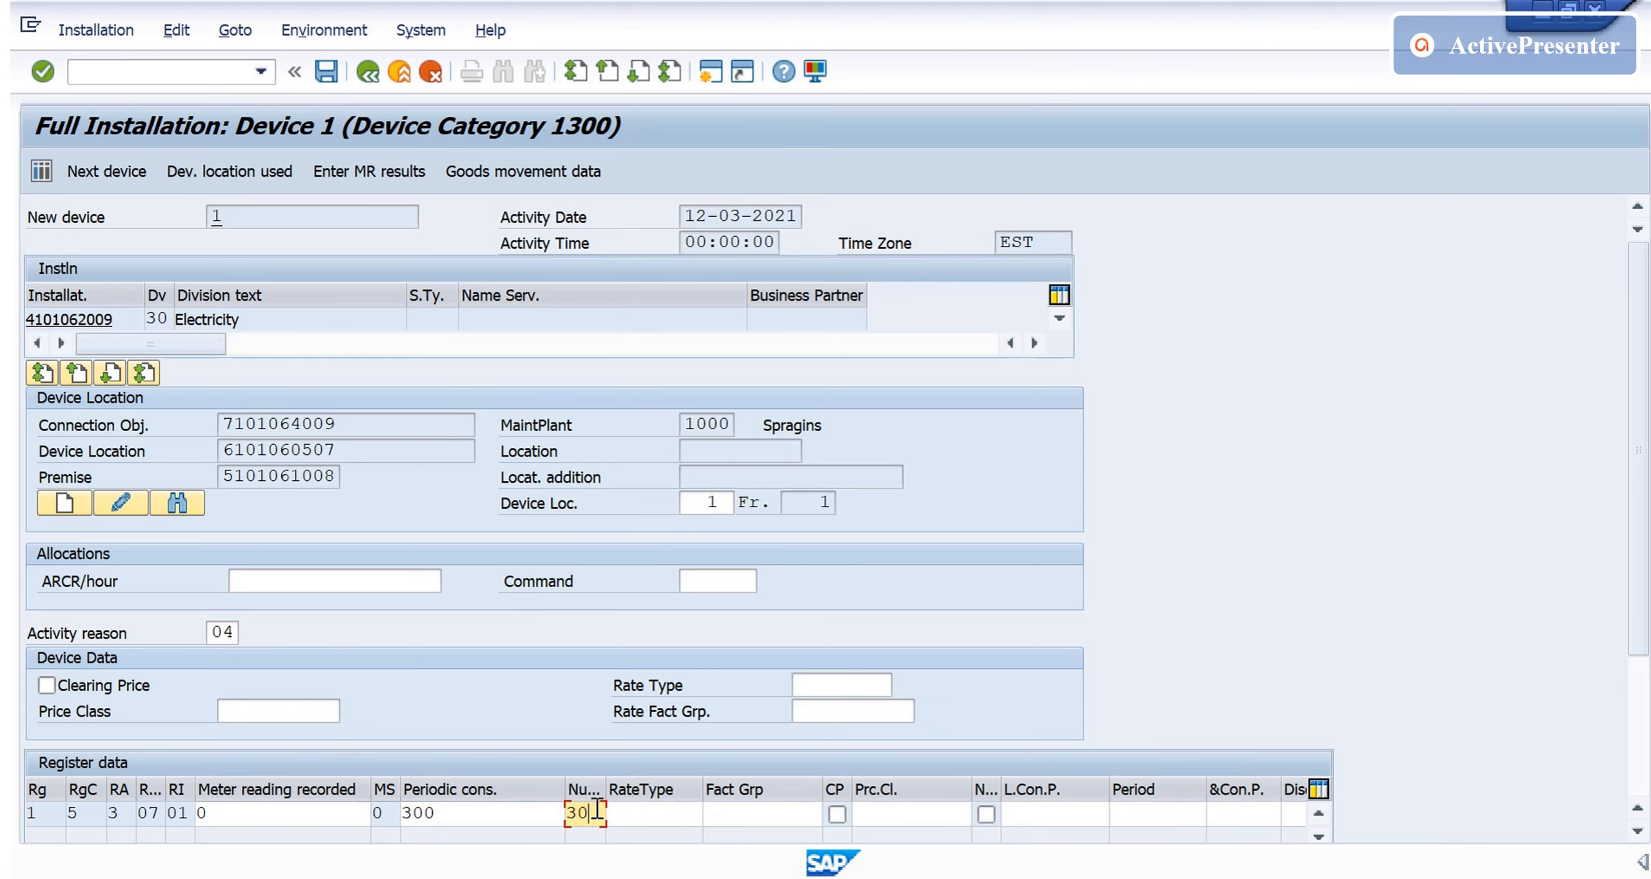
click(668, 811)
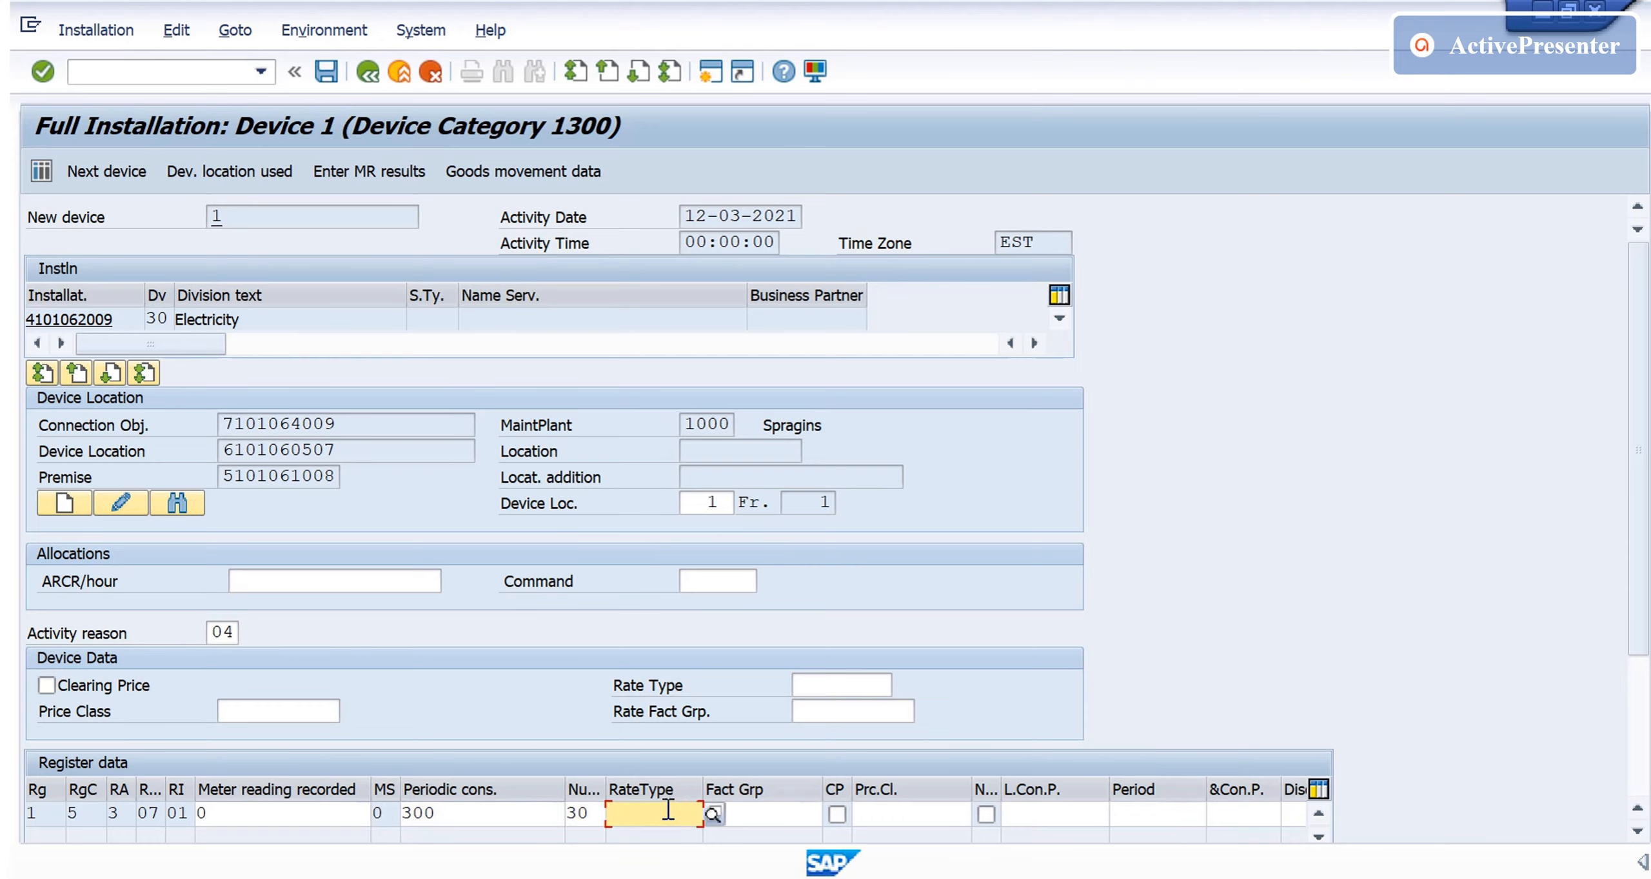
click(712, 813)
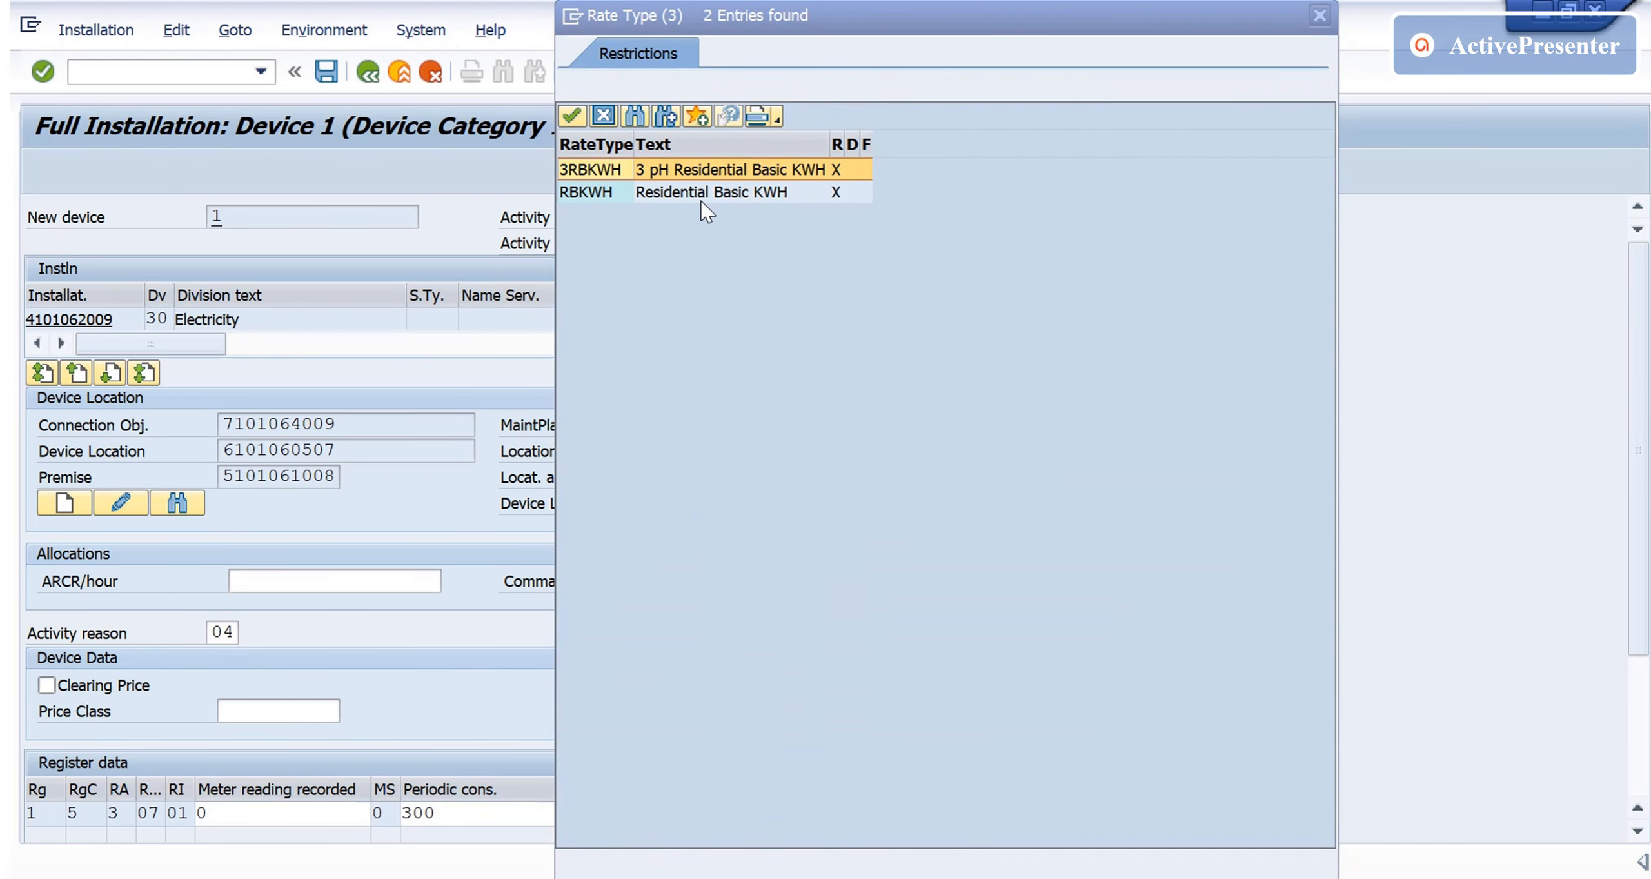
click(703, 193)
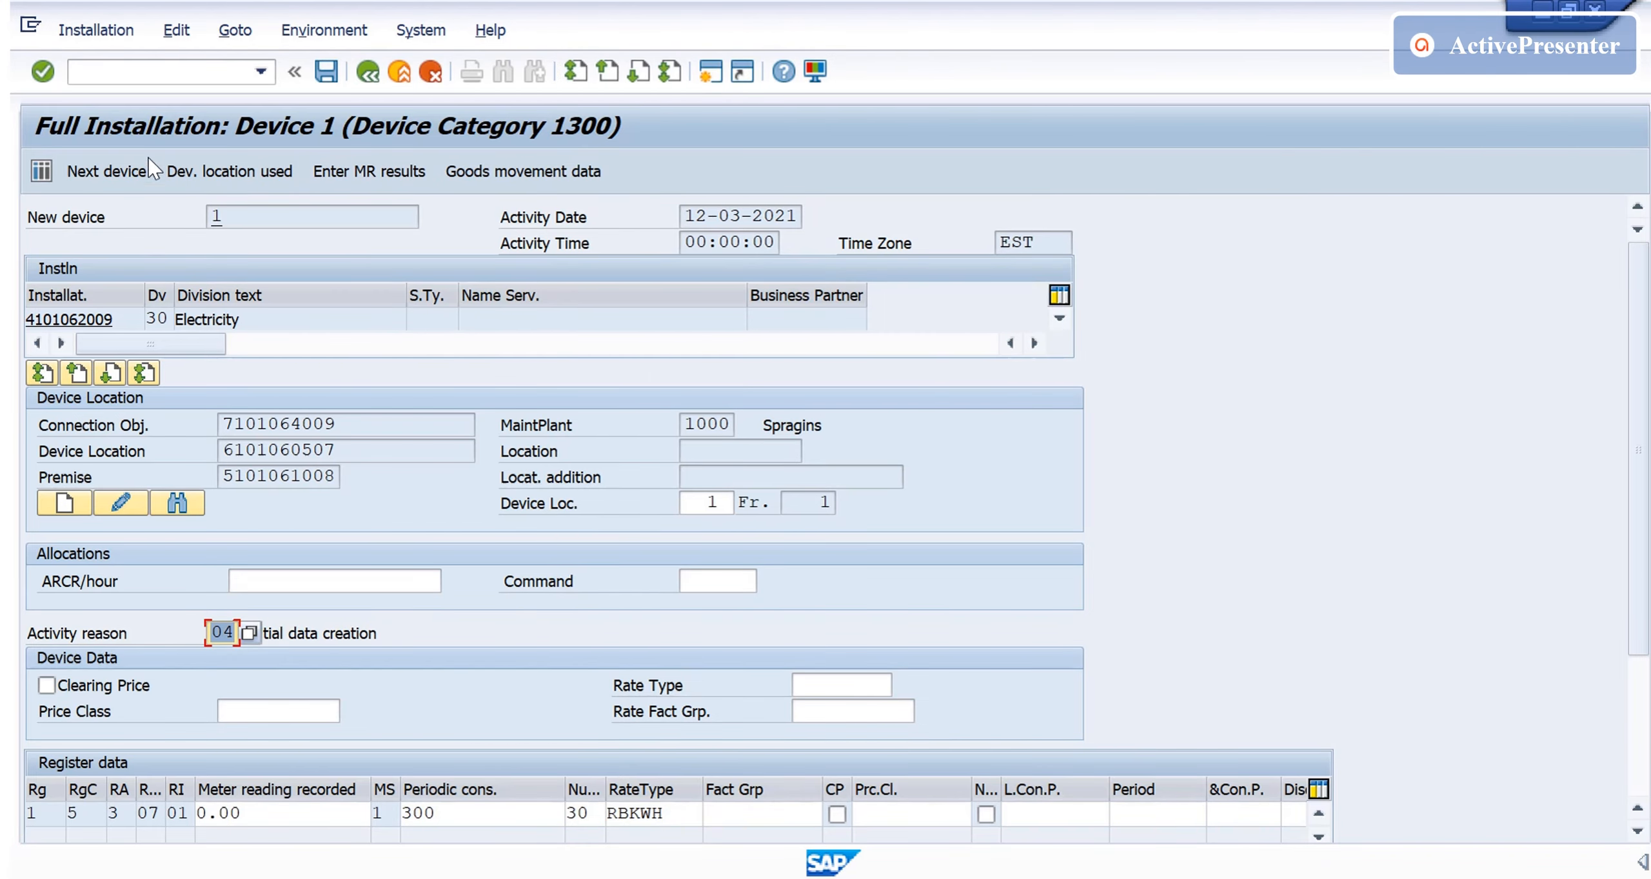
Finish the device entry, return to the worklist and save the full installation
click(107, 172)
click(136, 171)
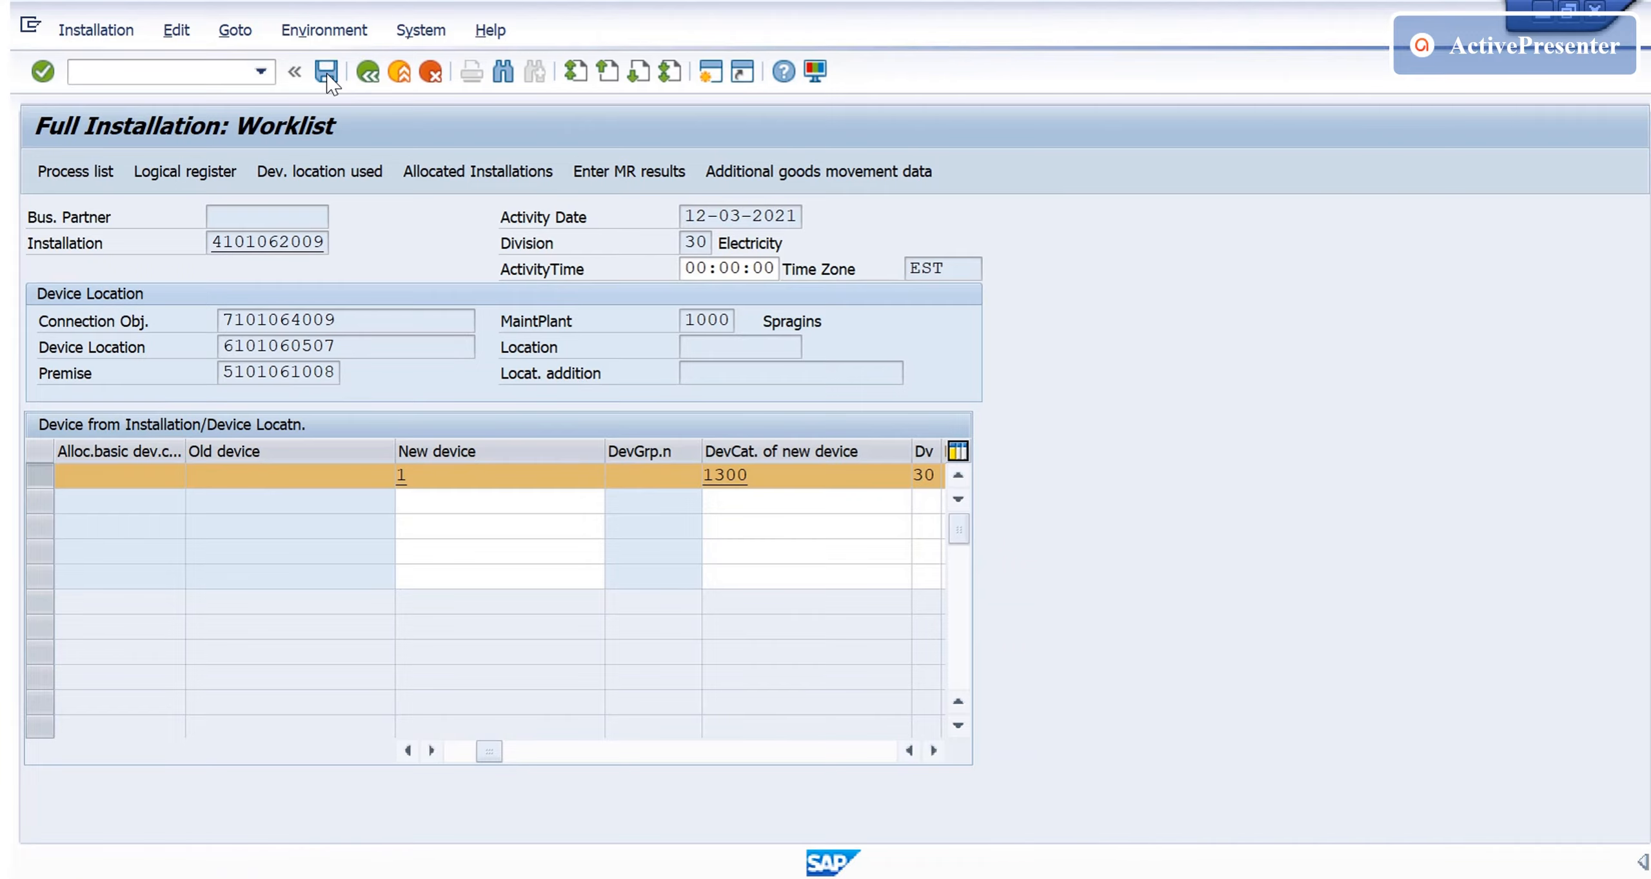
click(327, 71)
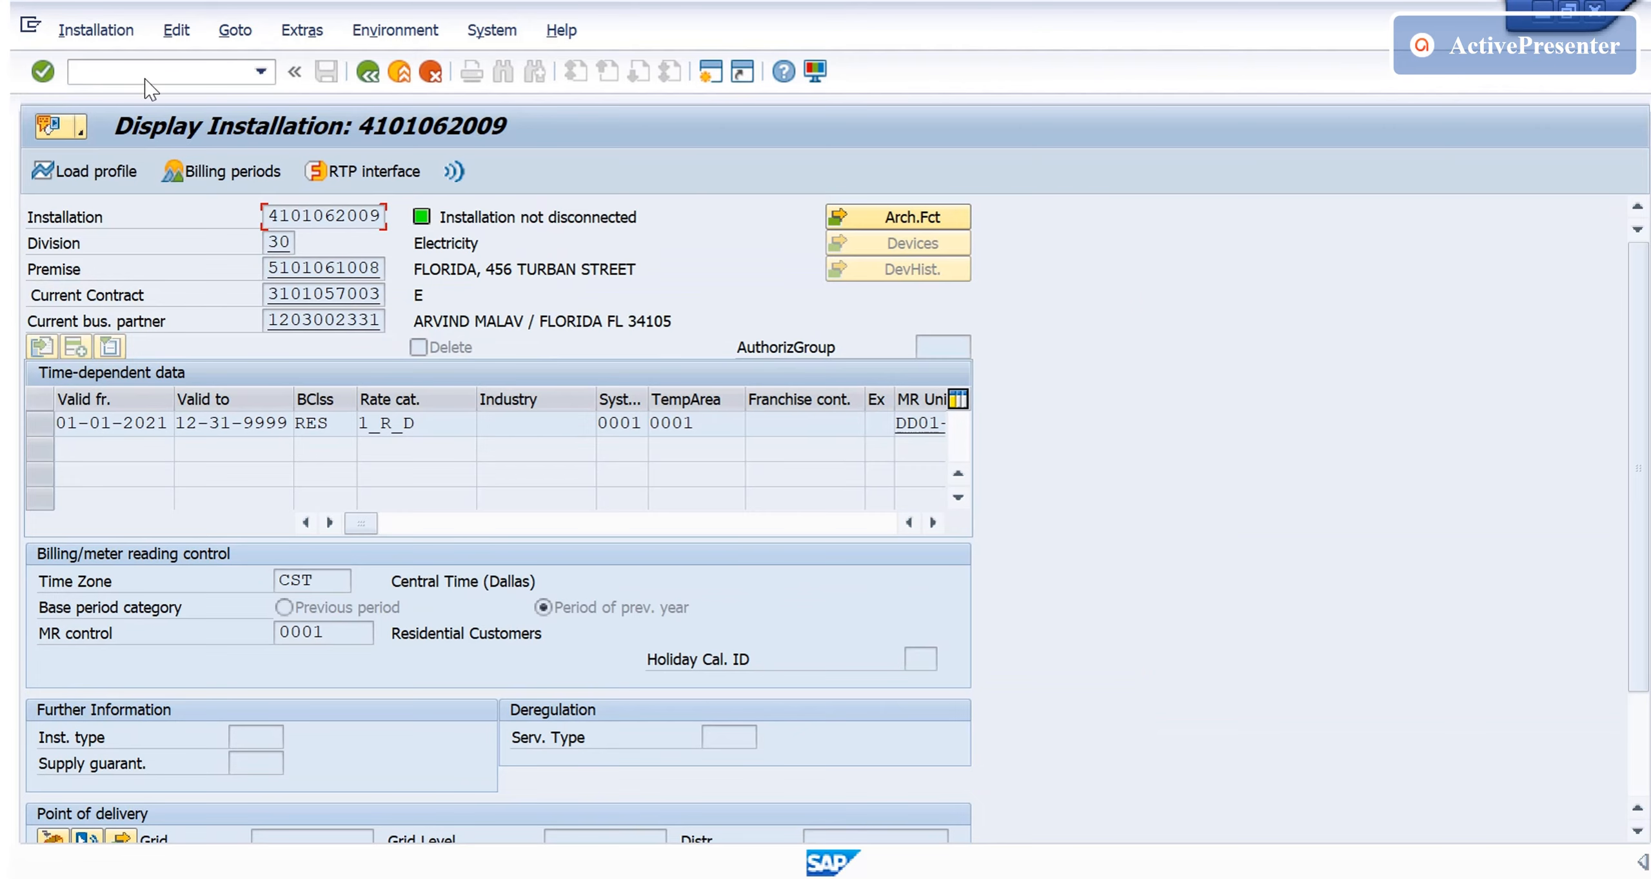
click(145, 71)
text(/nes3)
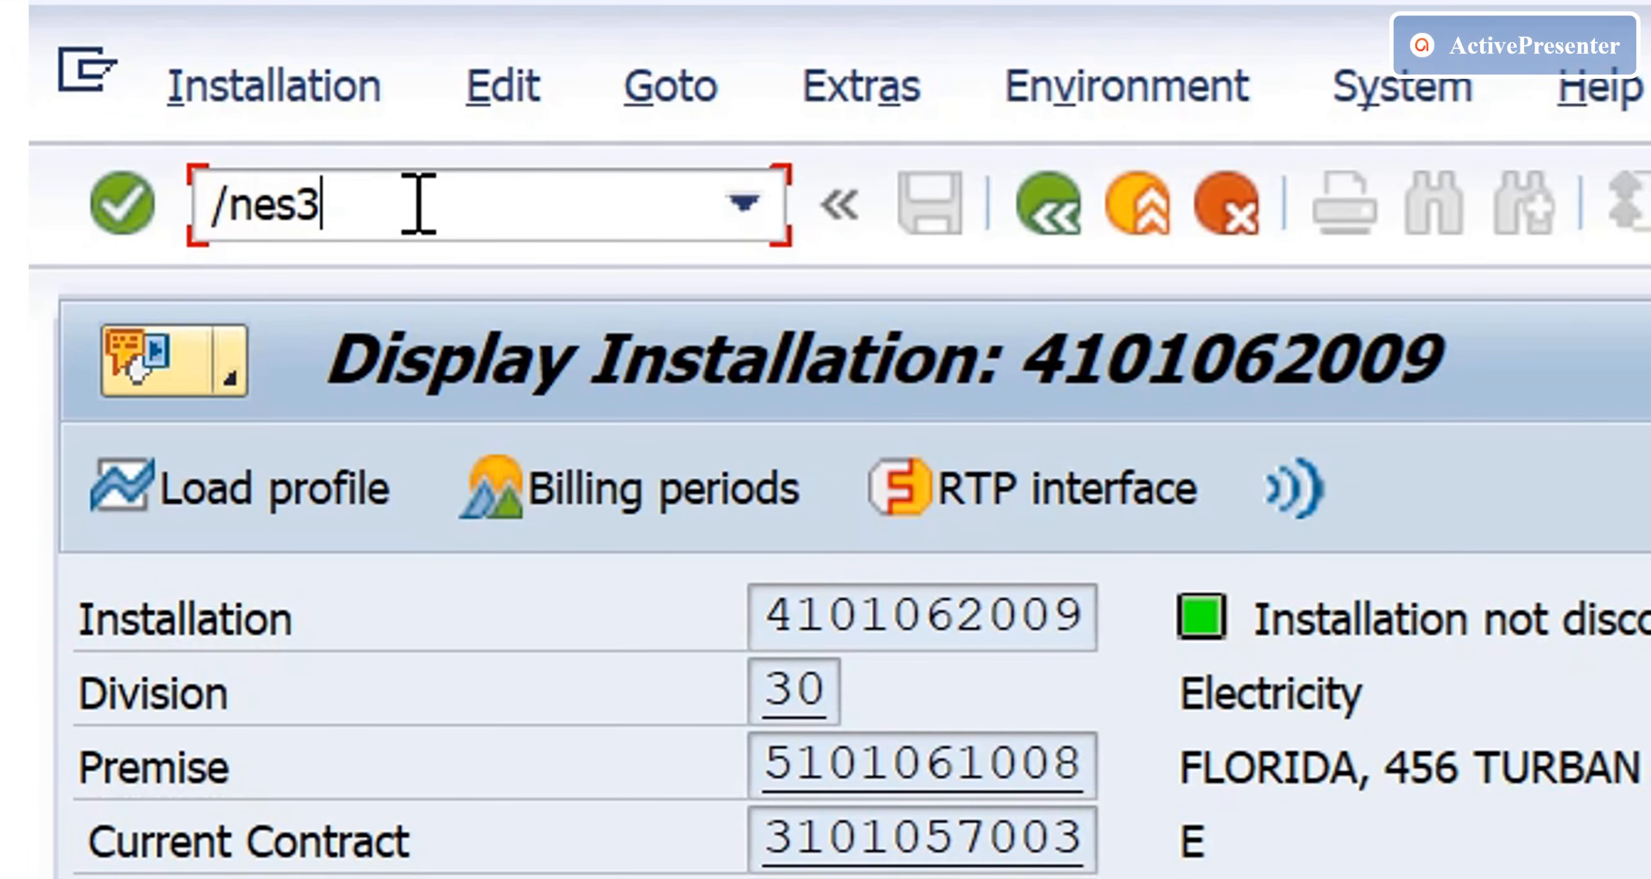
key(Return)
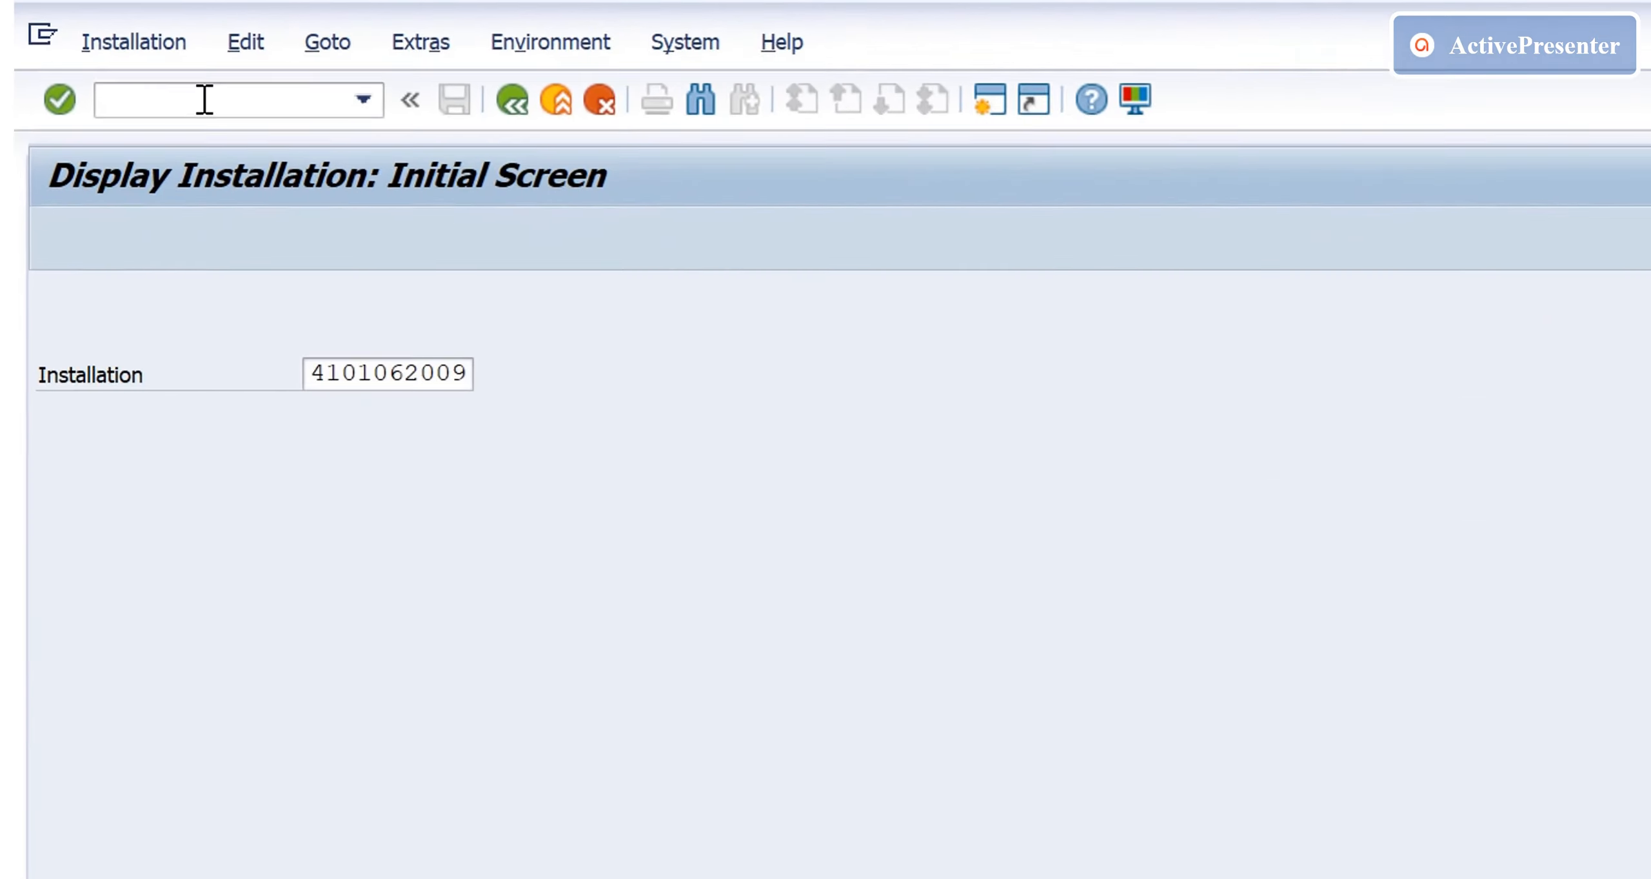
key(Return)
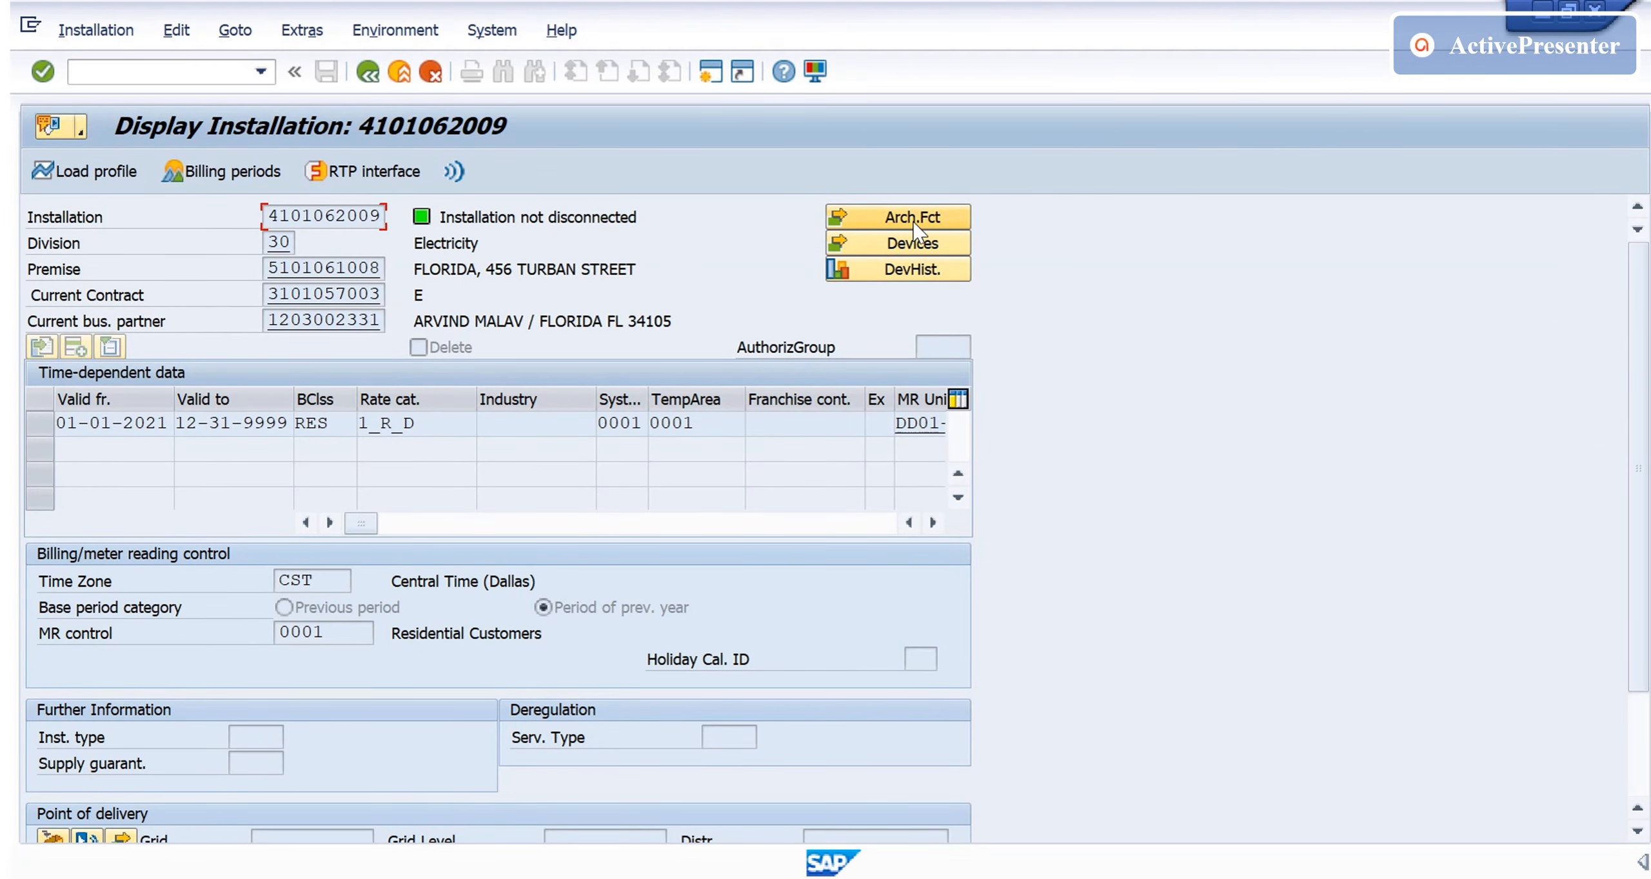
click(915, 248)
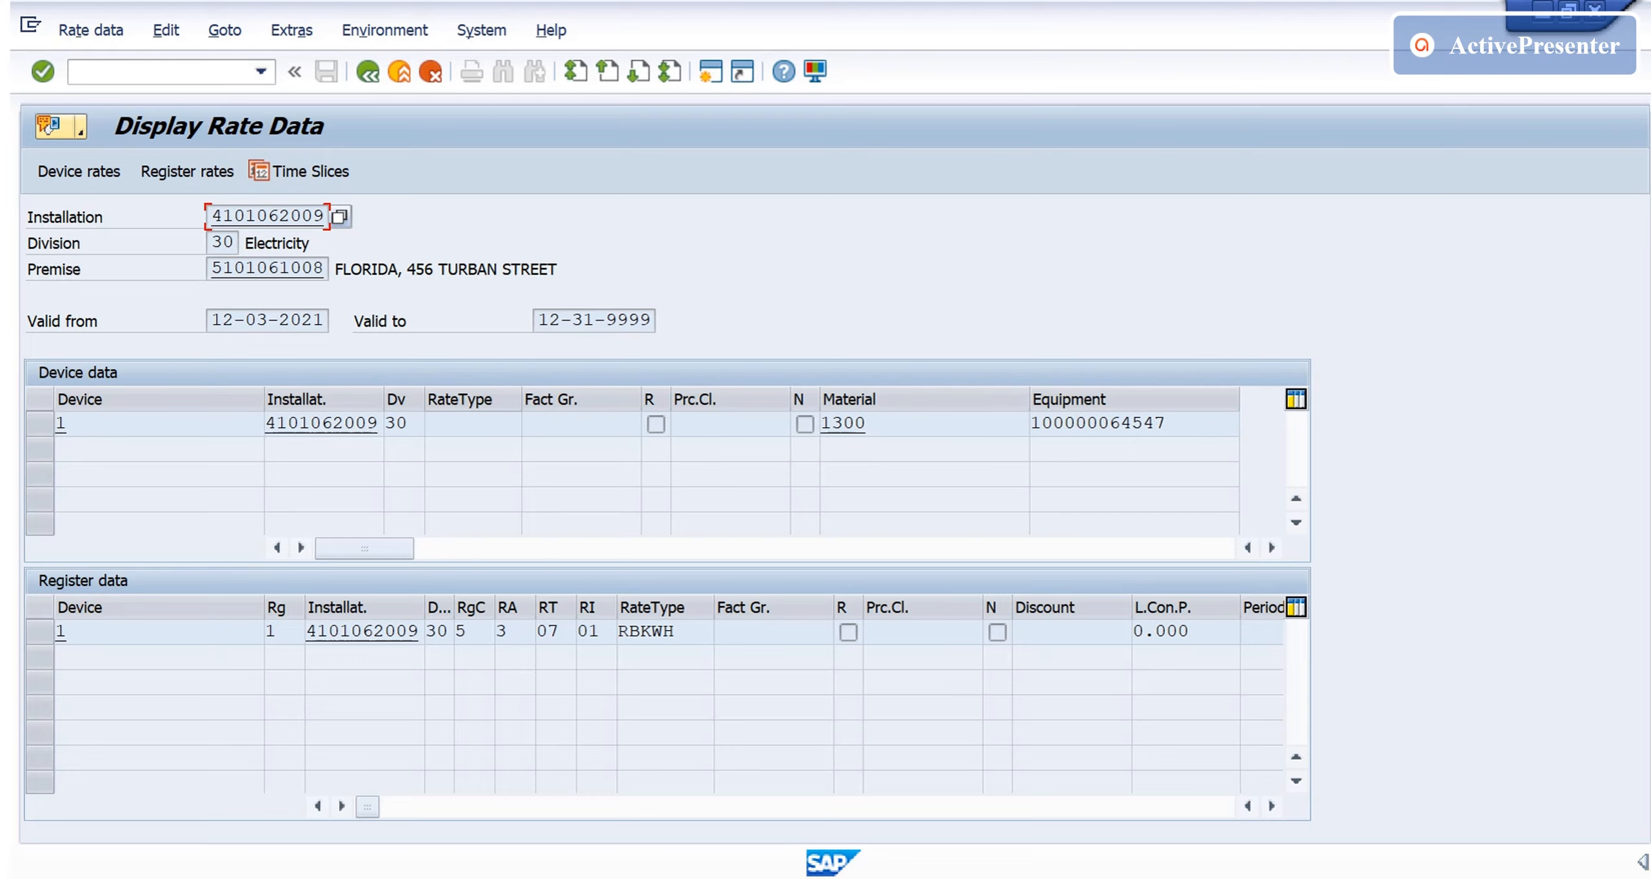
Check the installation reversal steps in Notepad, and start the billing-related removal transaction EG35 in the SAP full installation session
key(alt+Tab)
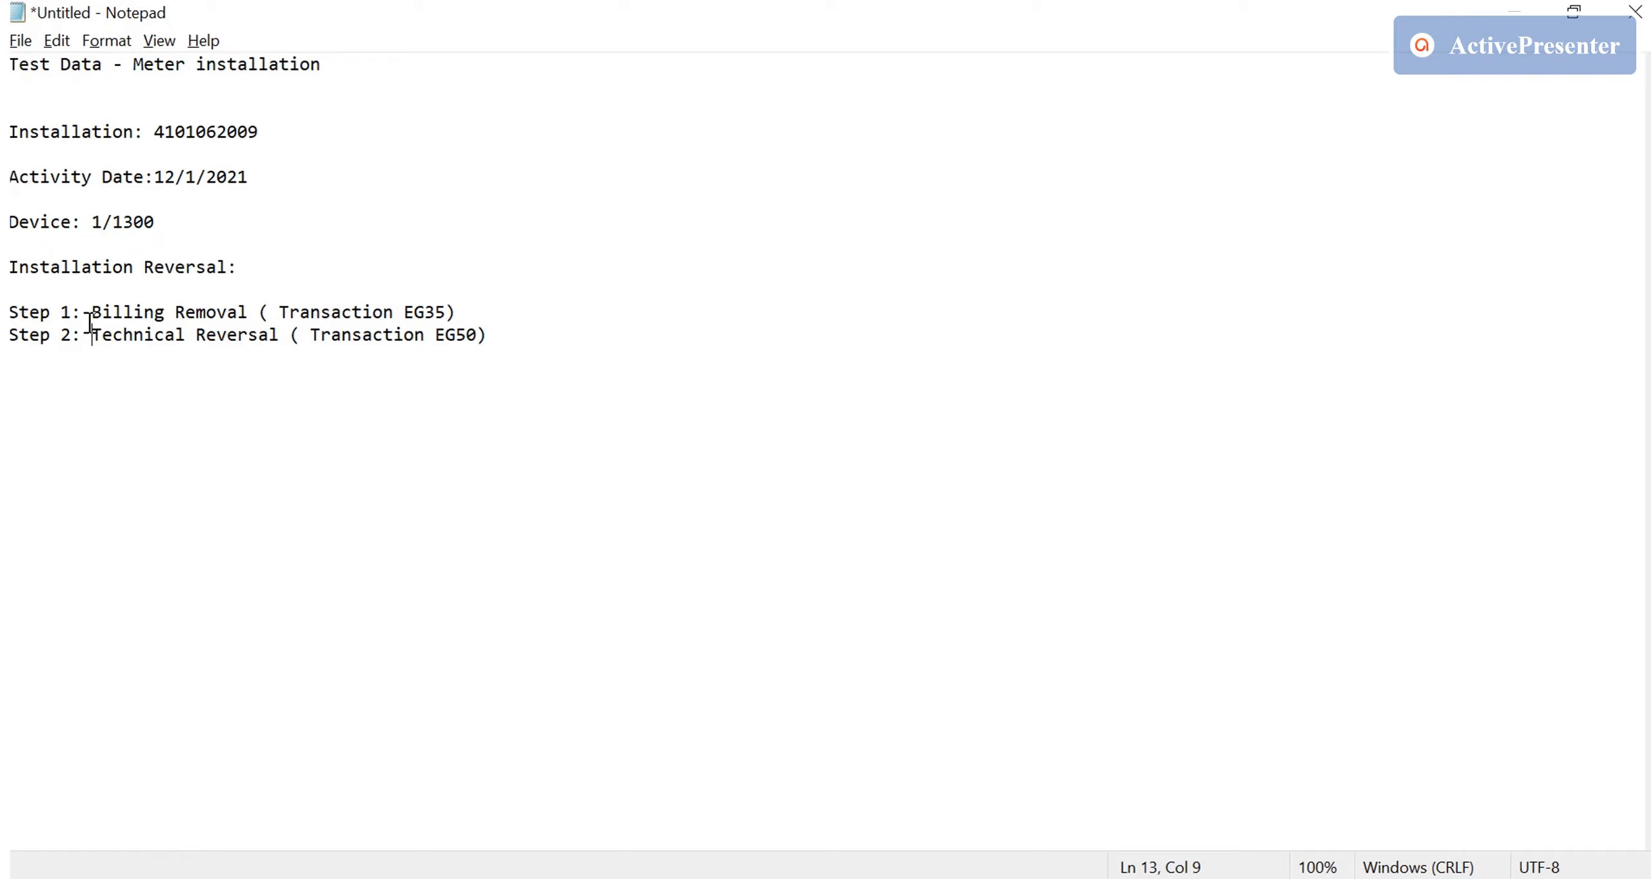
key(alt+Tab)
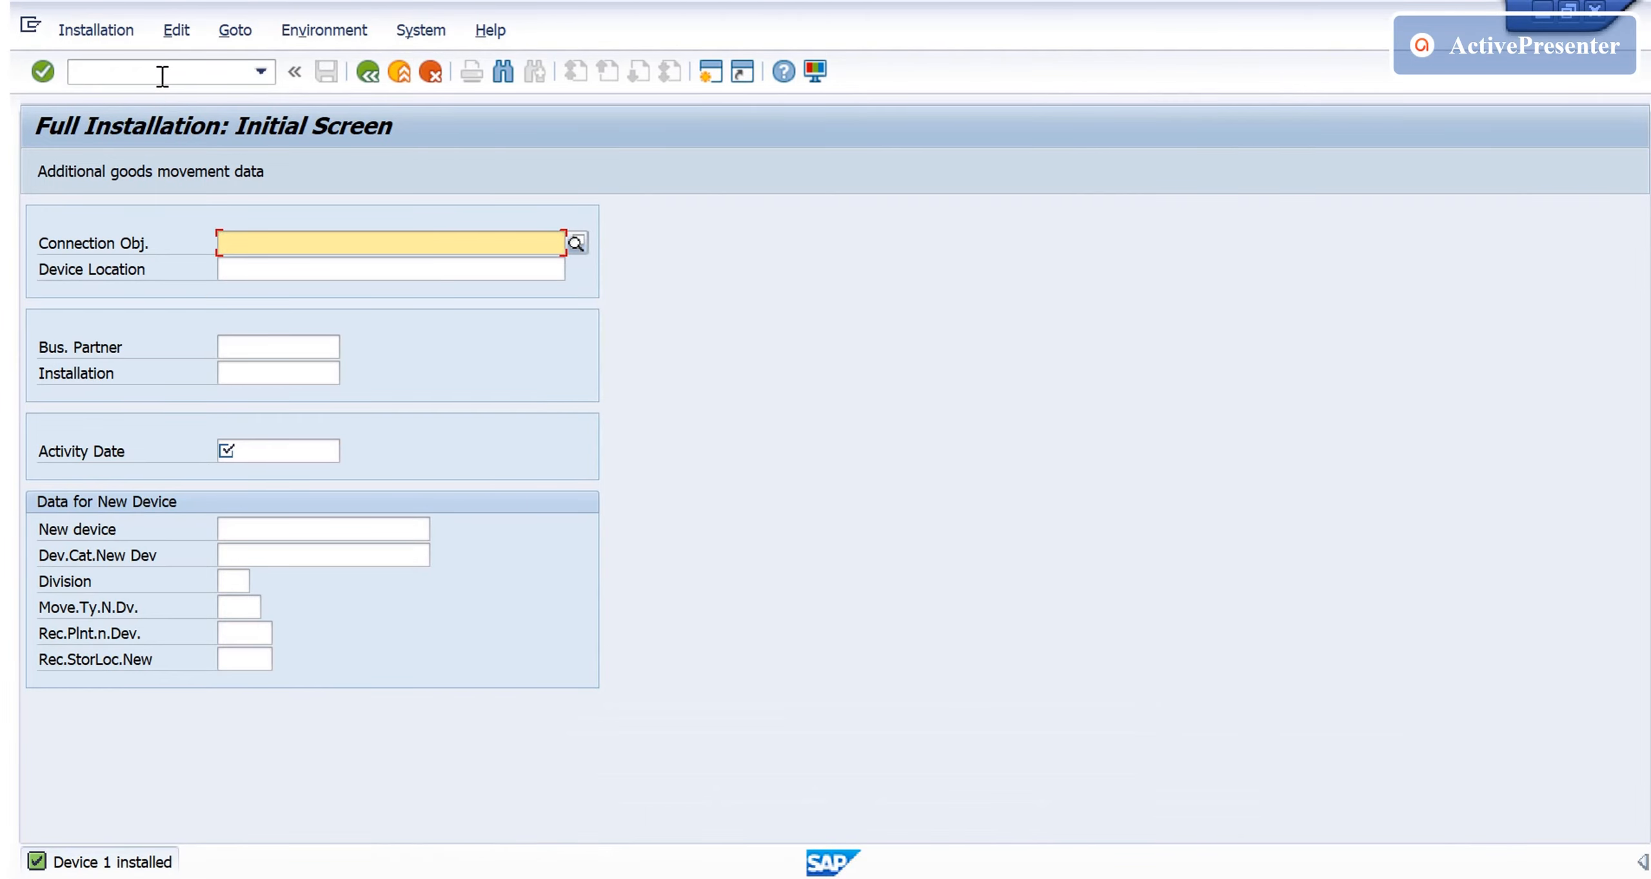
click(162, 72)
text(/neg3)
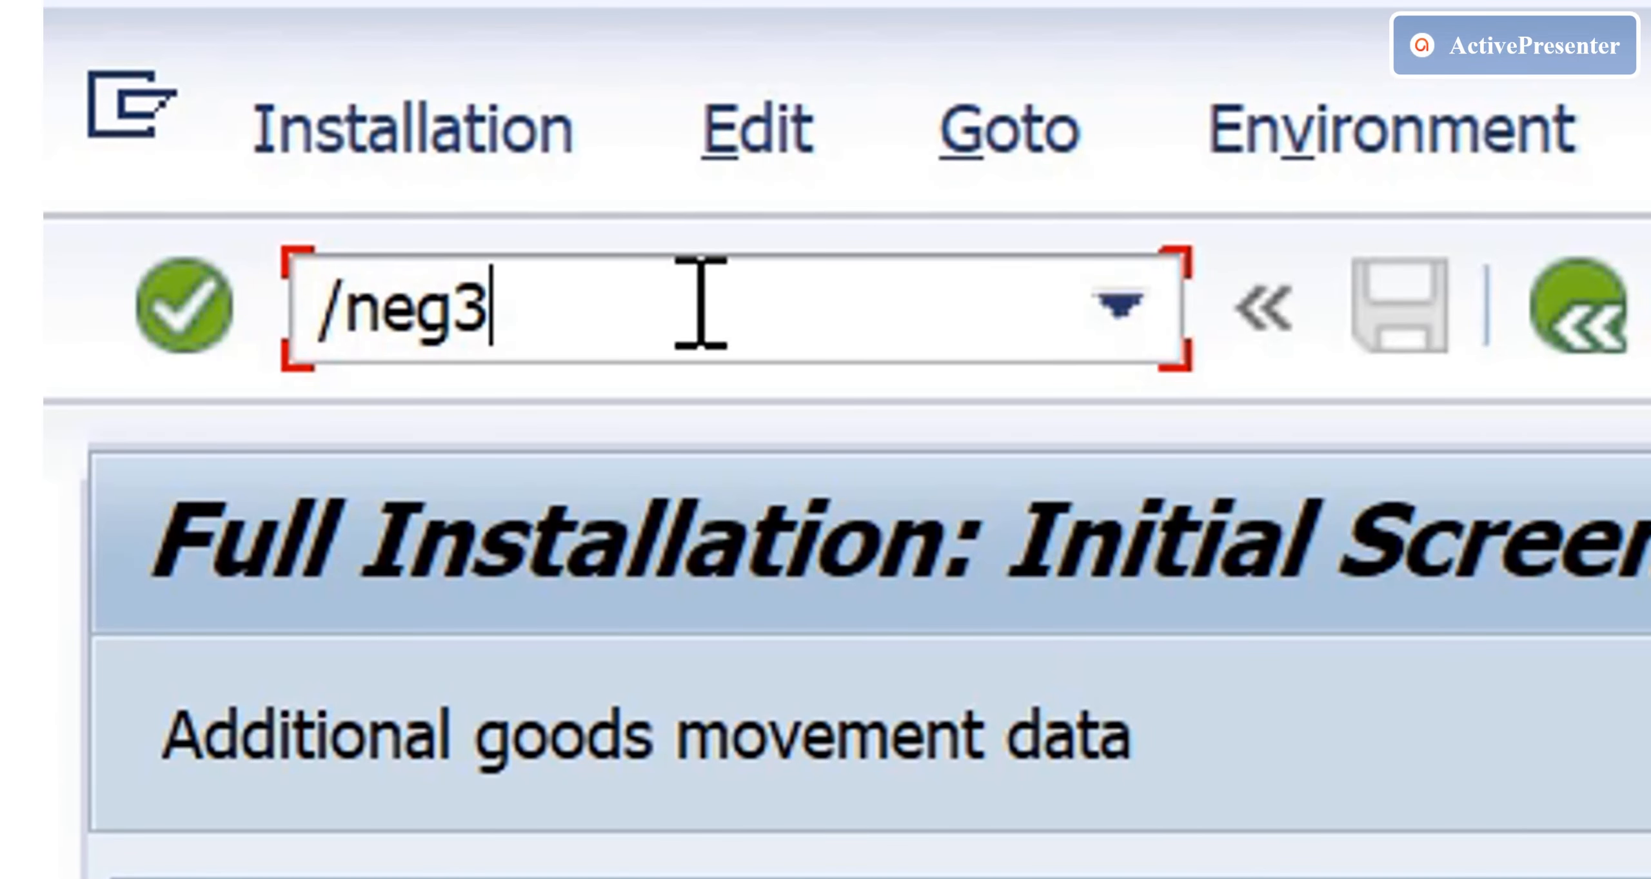
key(Return)
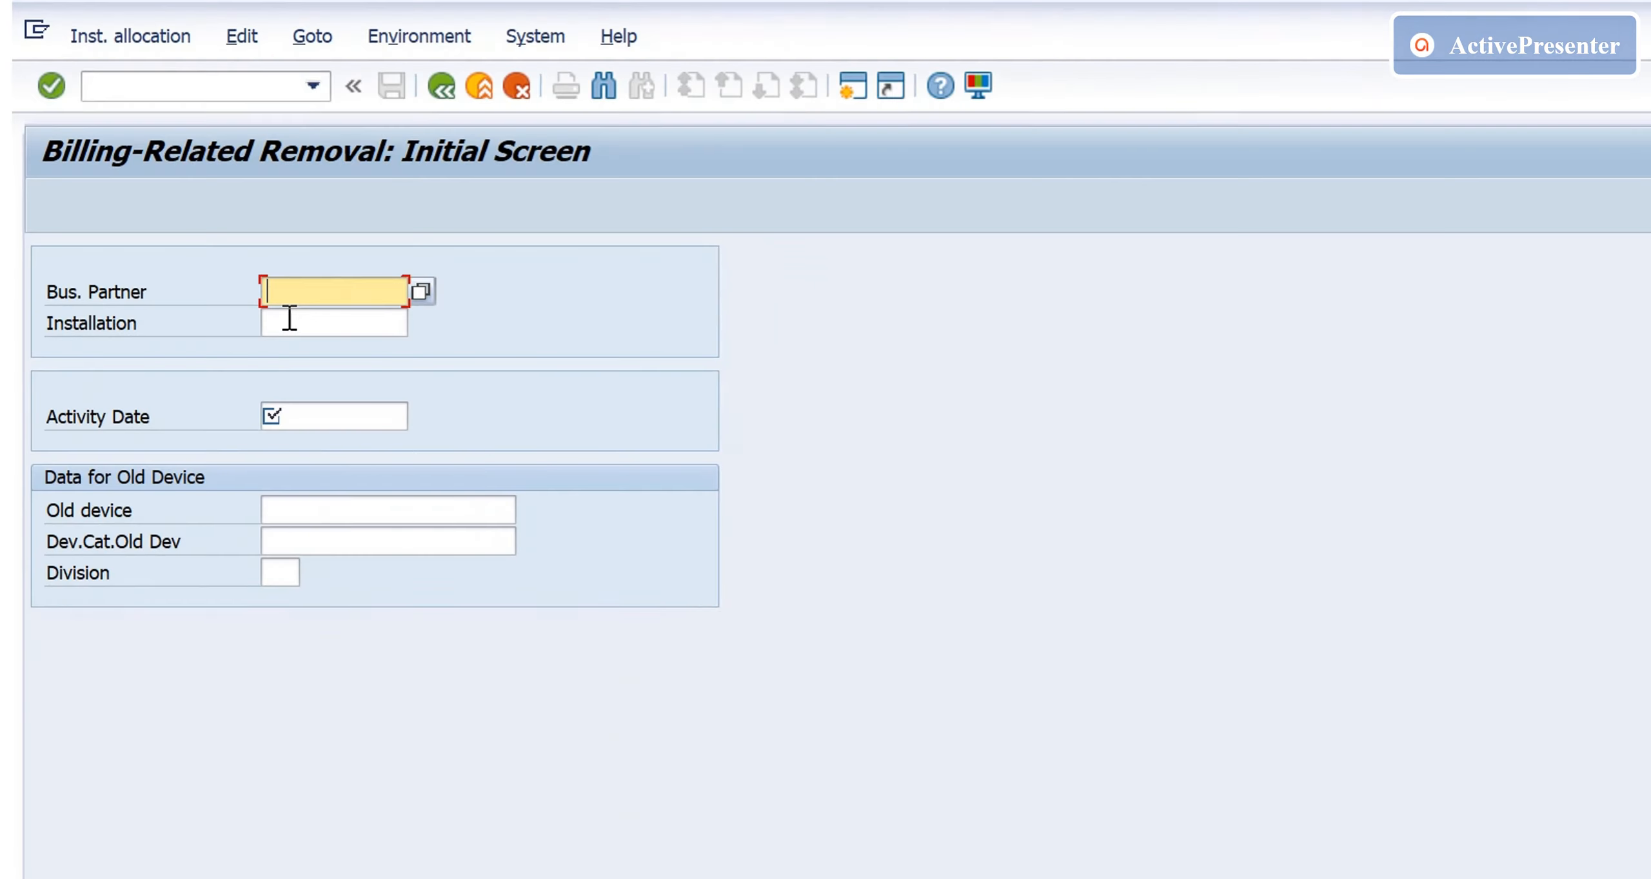
click(269, 270)
click(277, 293)
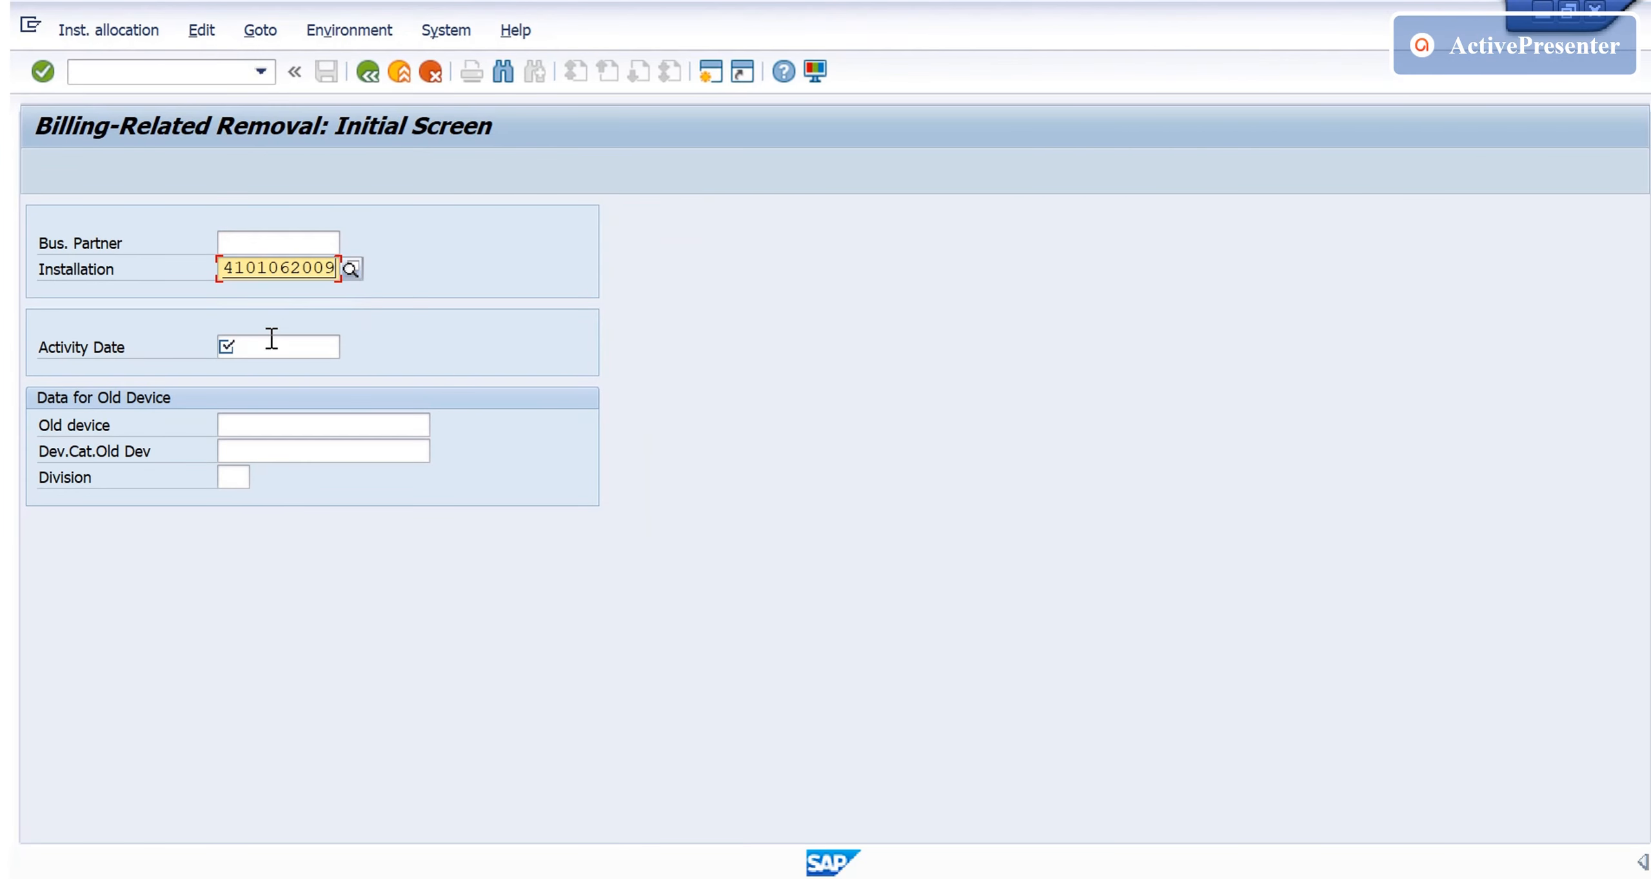
click(270, 346)
click(276, 371)
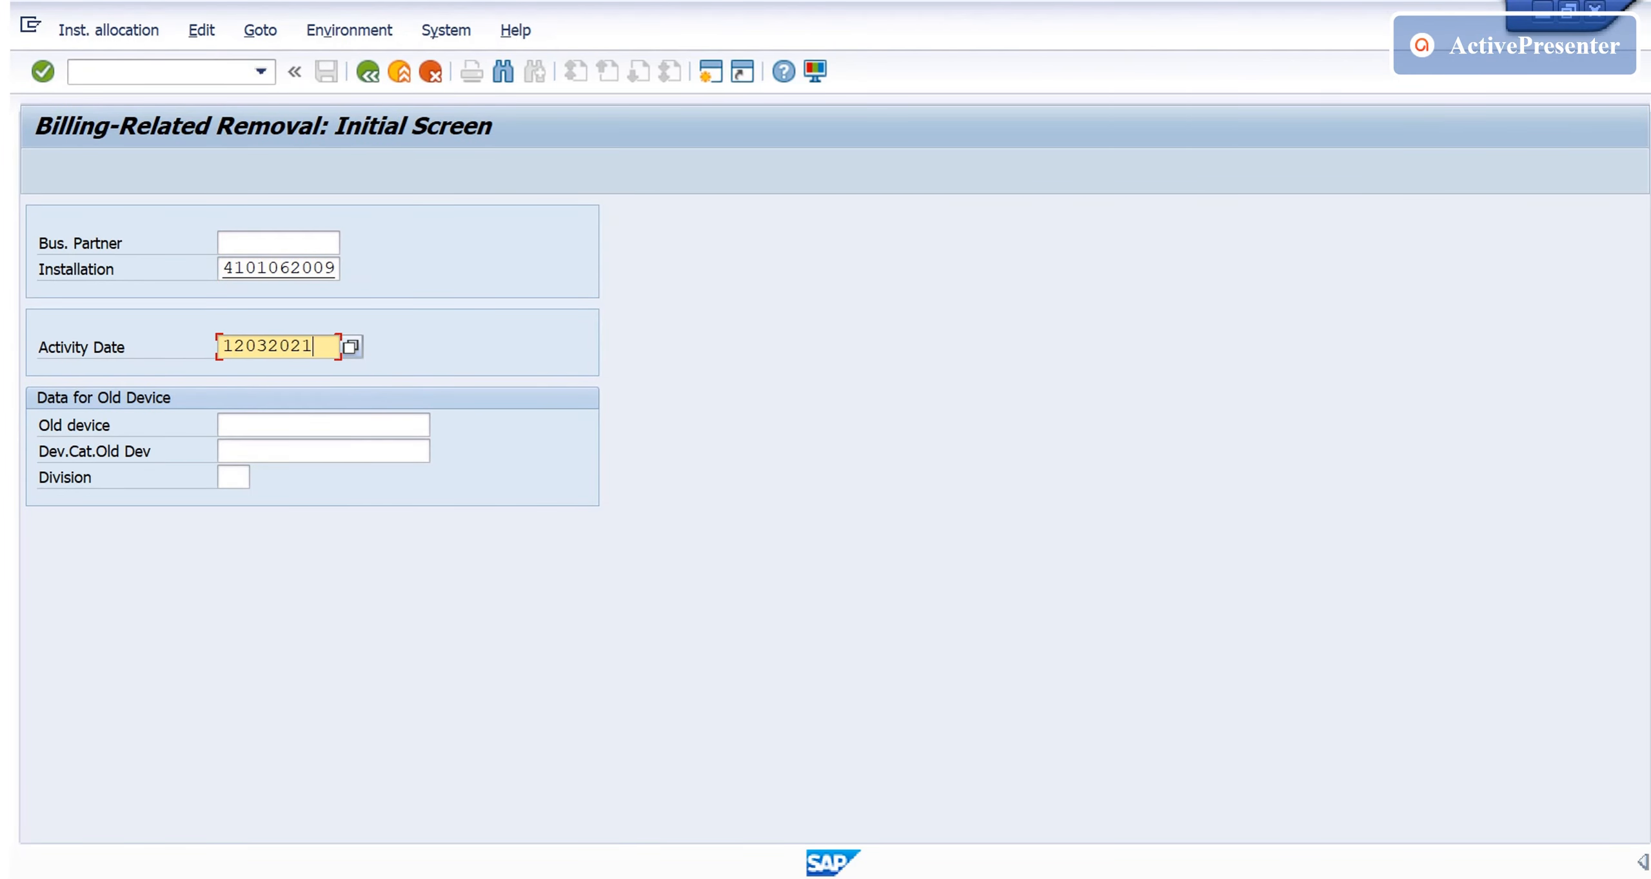
key(Return)
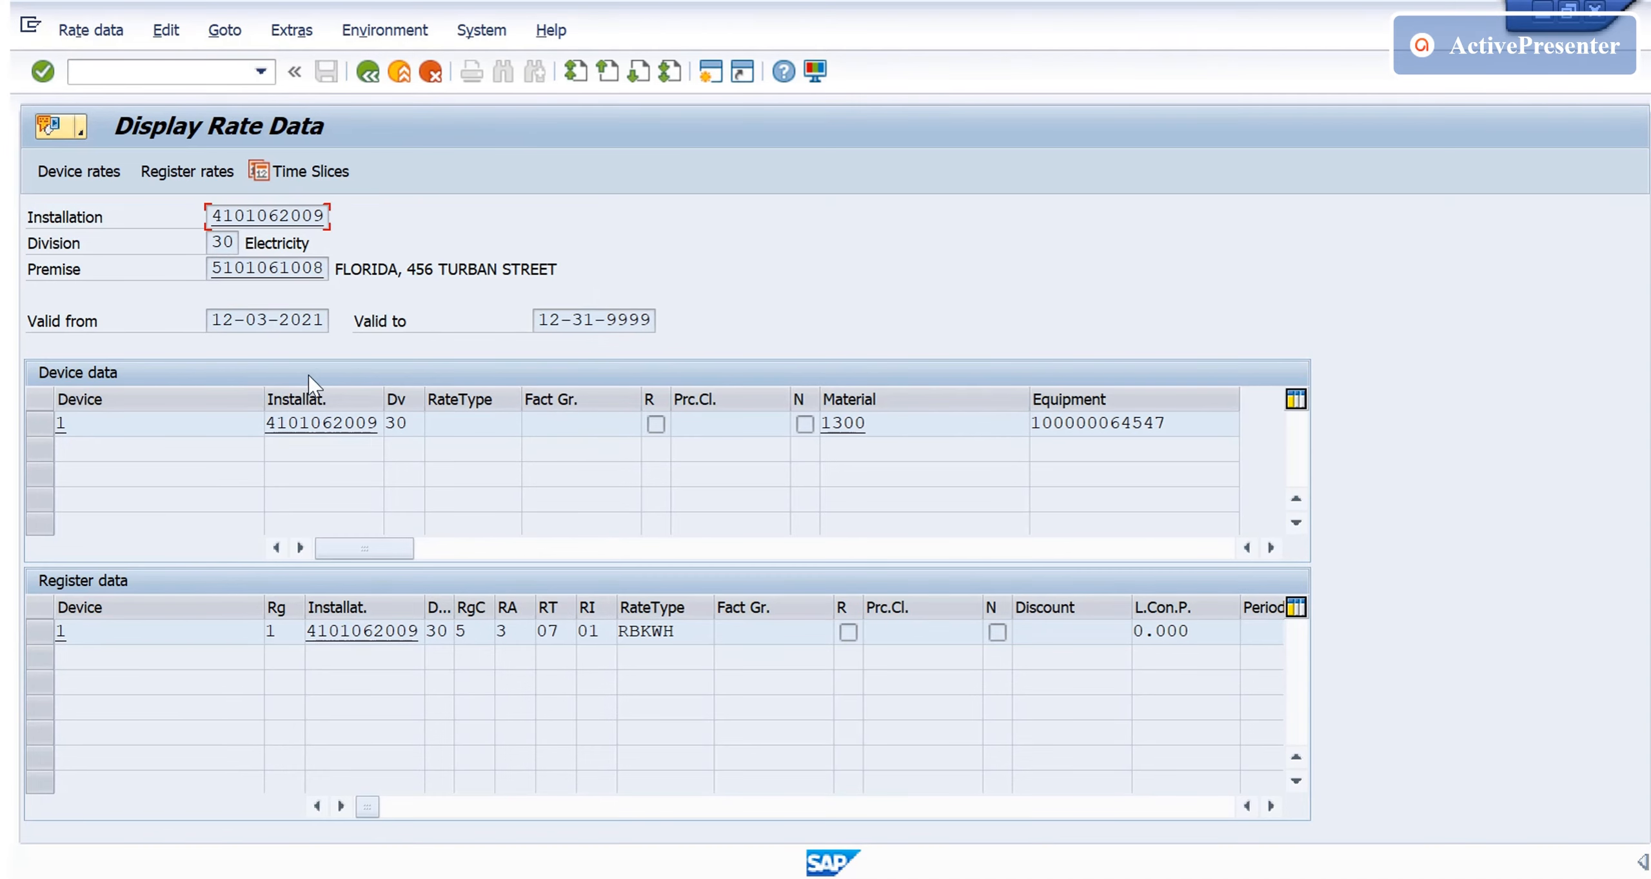
drag(211, 319, 346, 320)
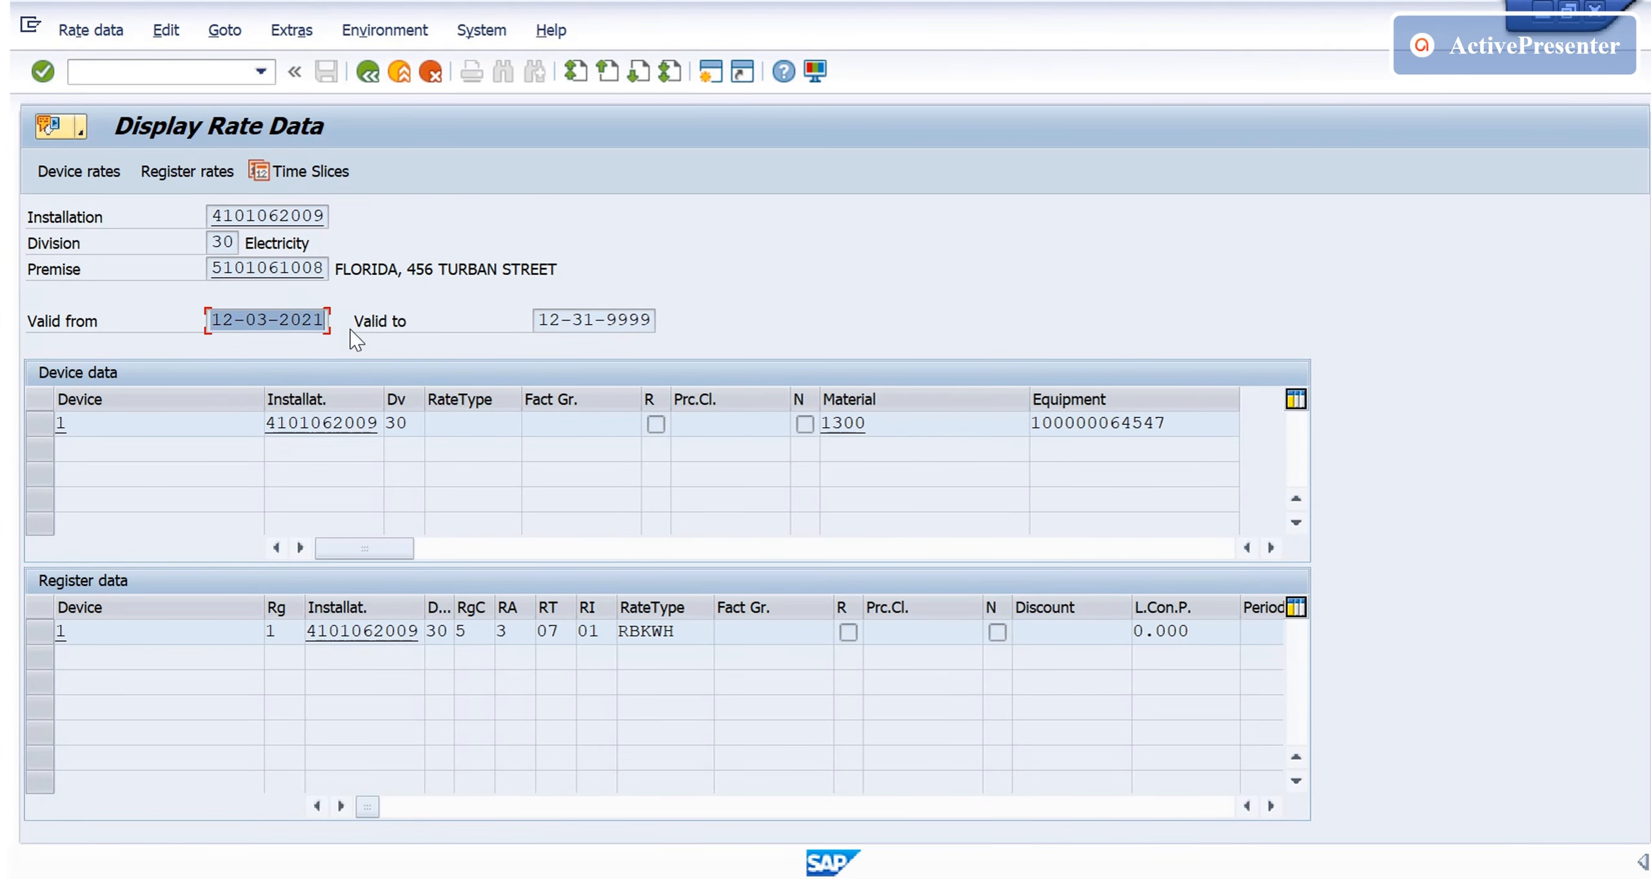
key(F3)
key(Return)
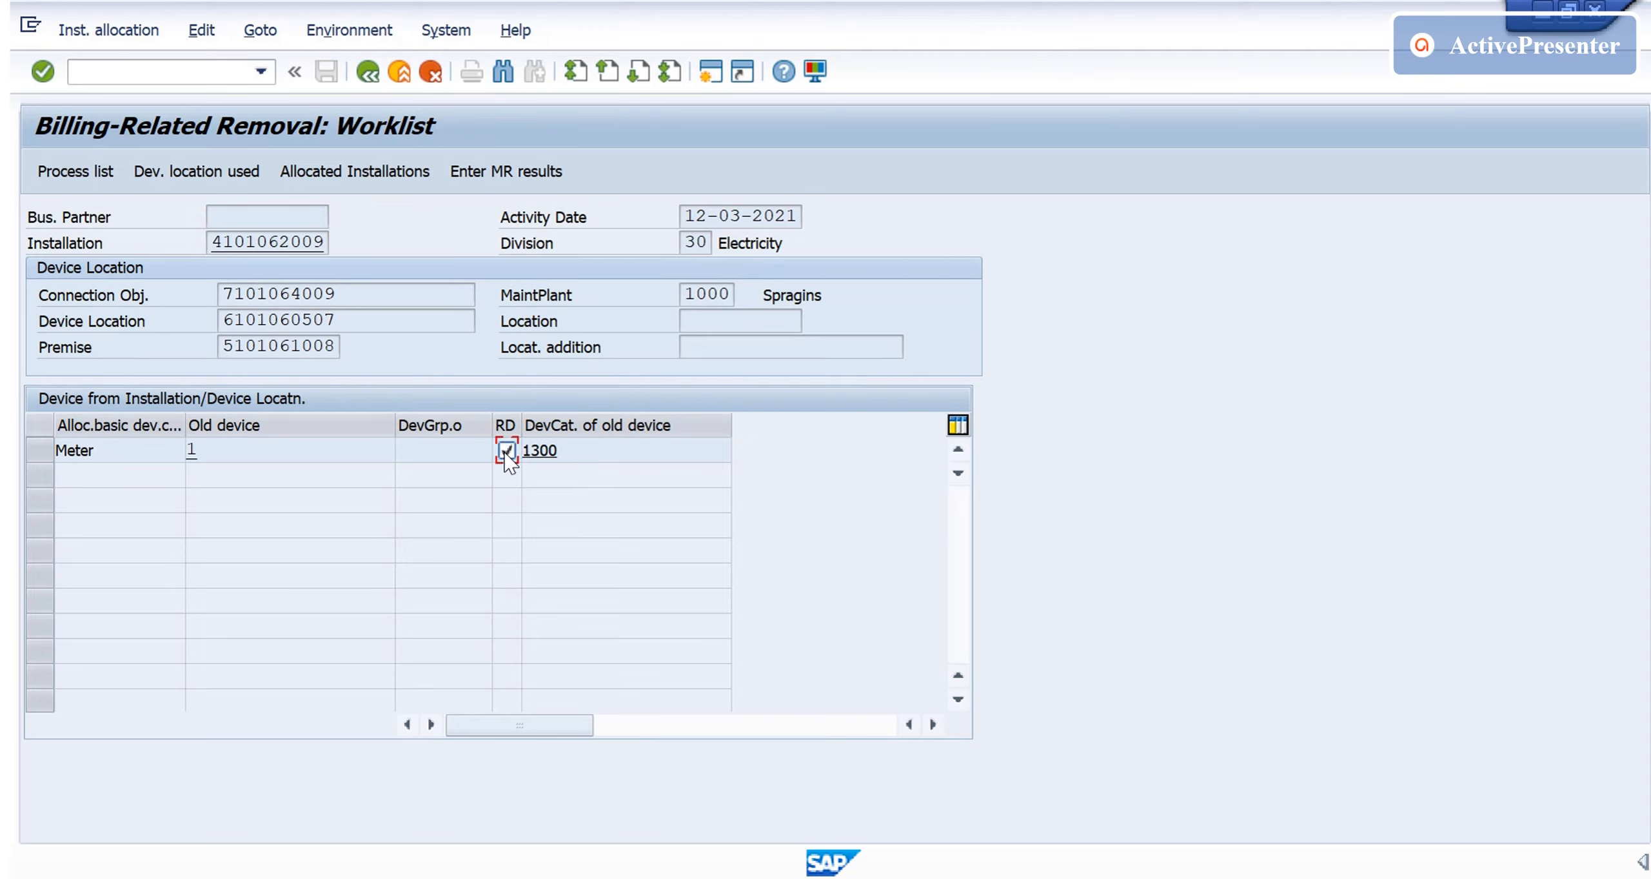
Process meter device 1 from the worklist for billing-related removal and save the removal
click(40, 450)
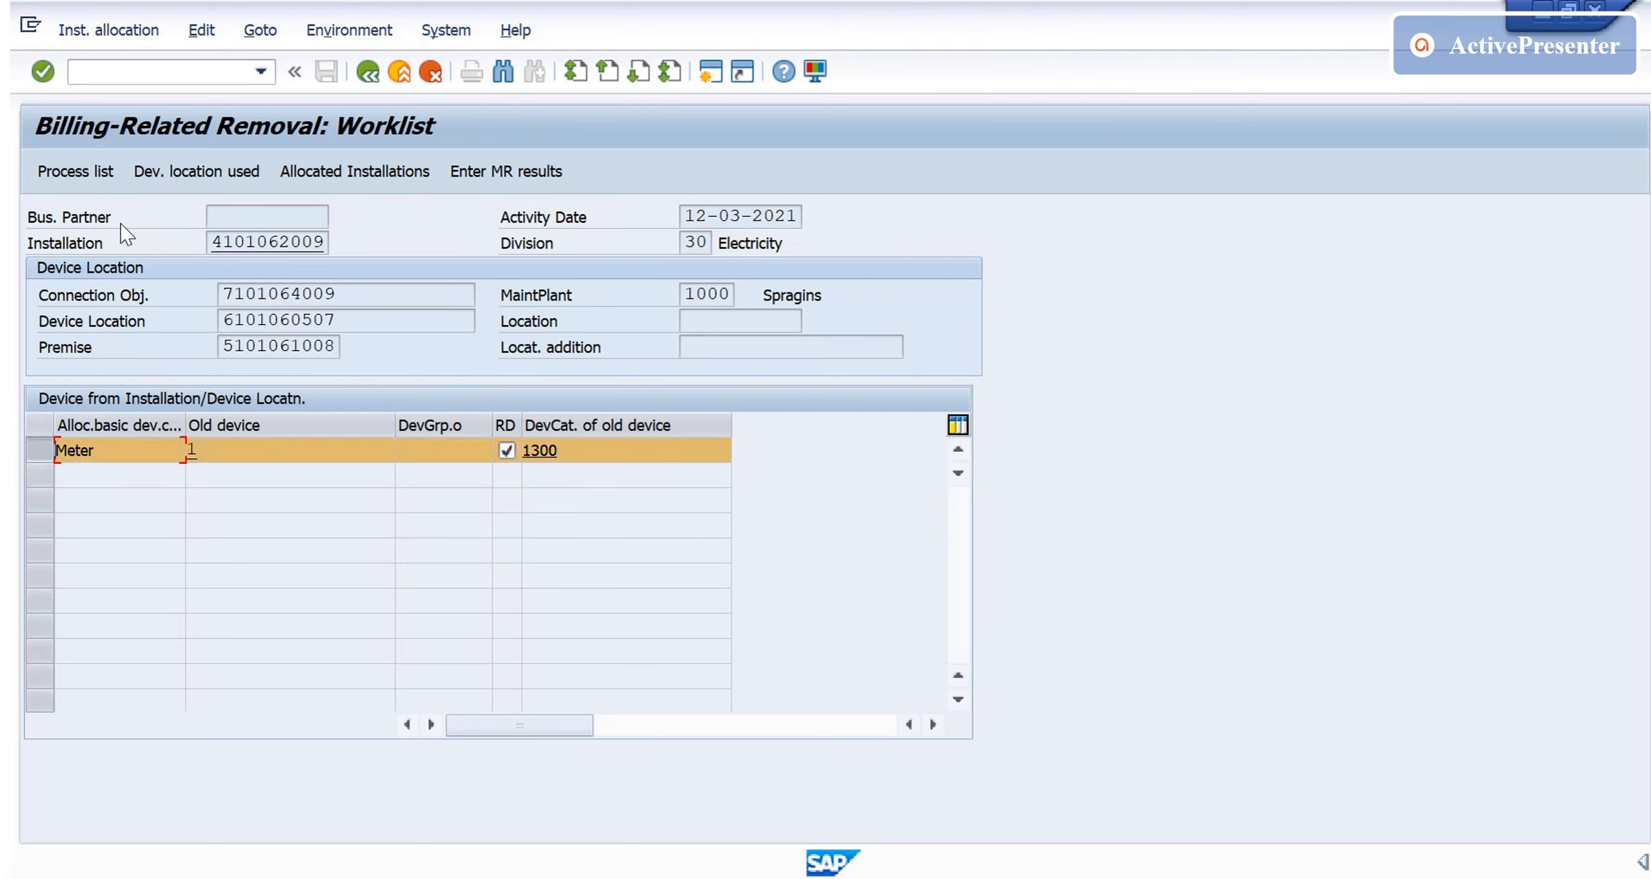
click(96, 176)
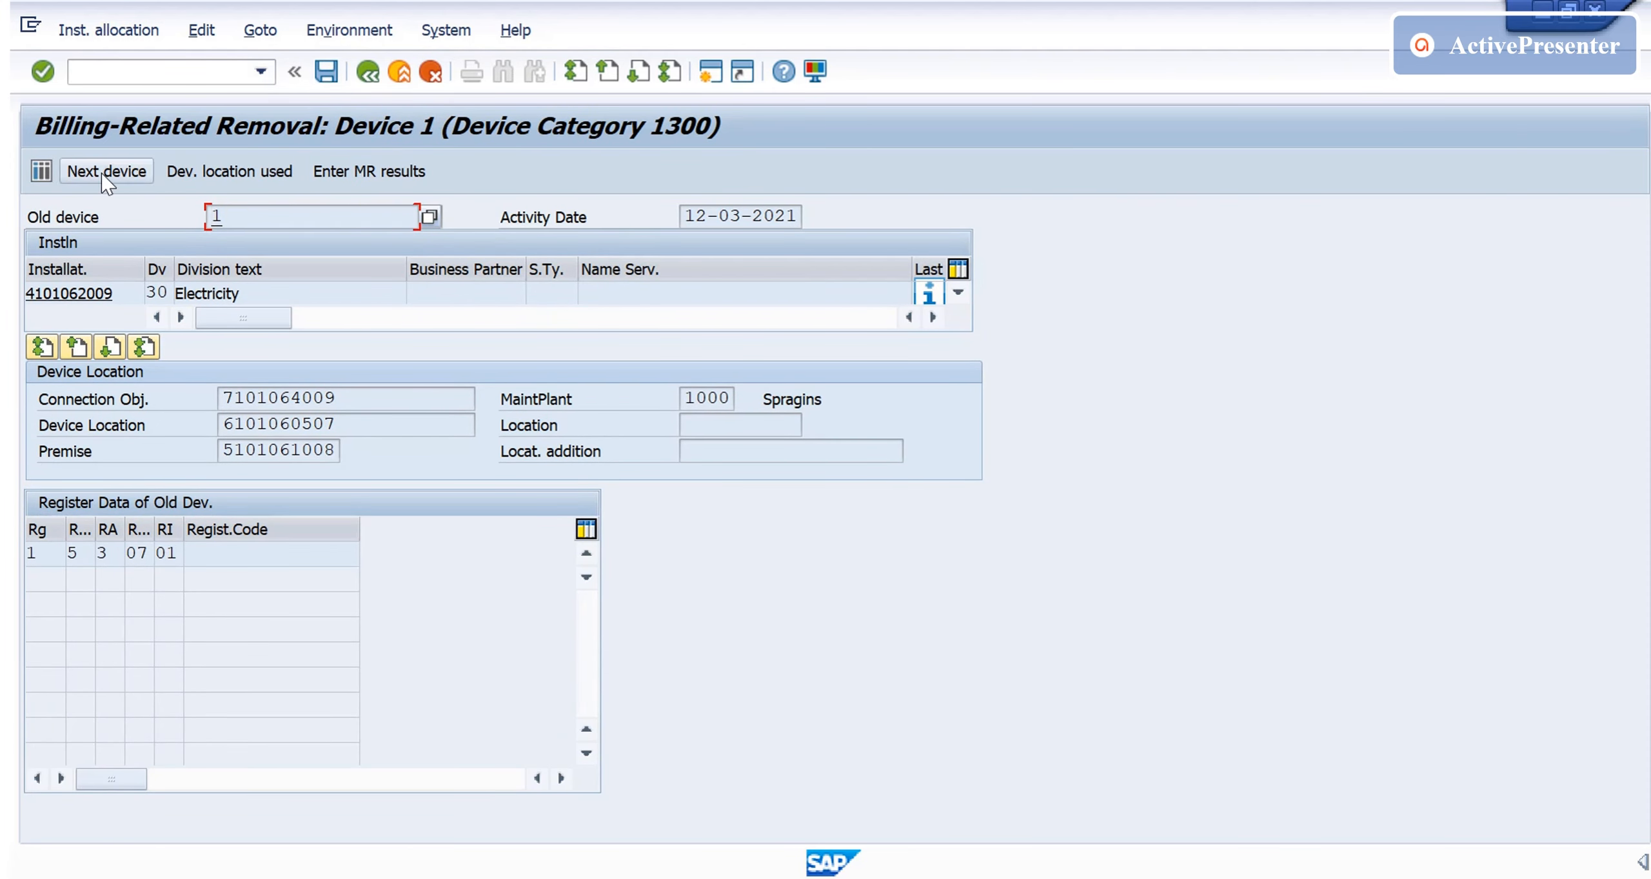
click(103, 174)
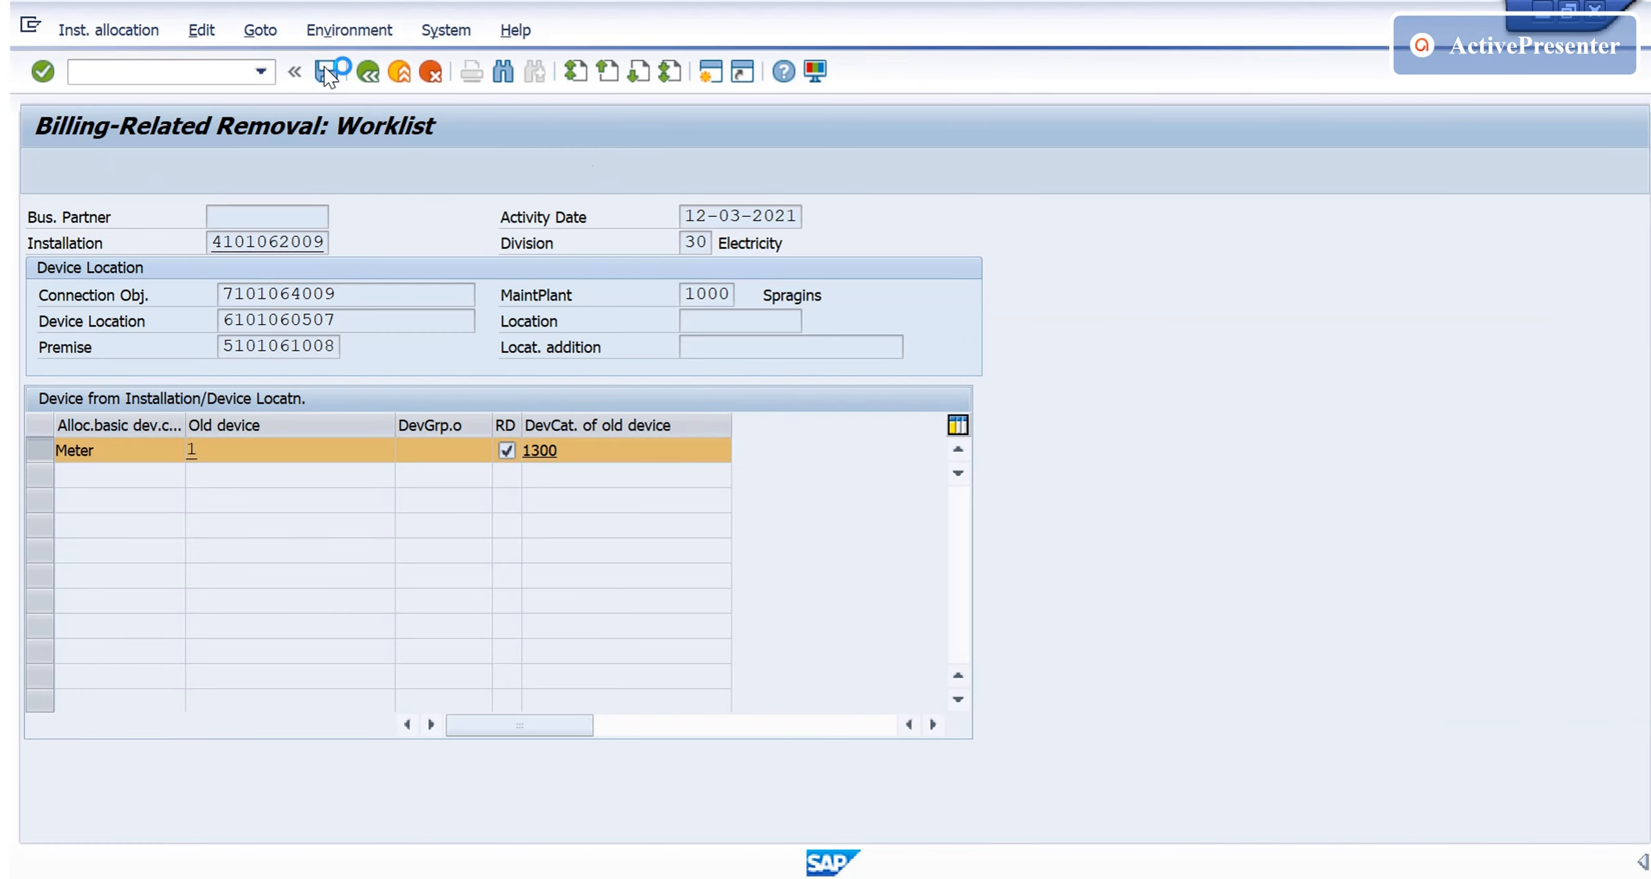
click(327, 72)
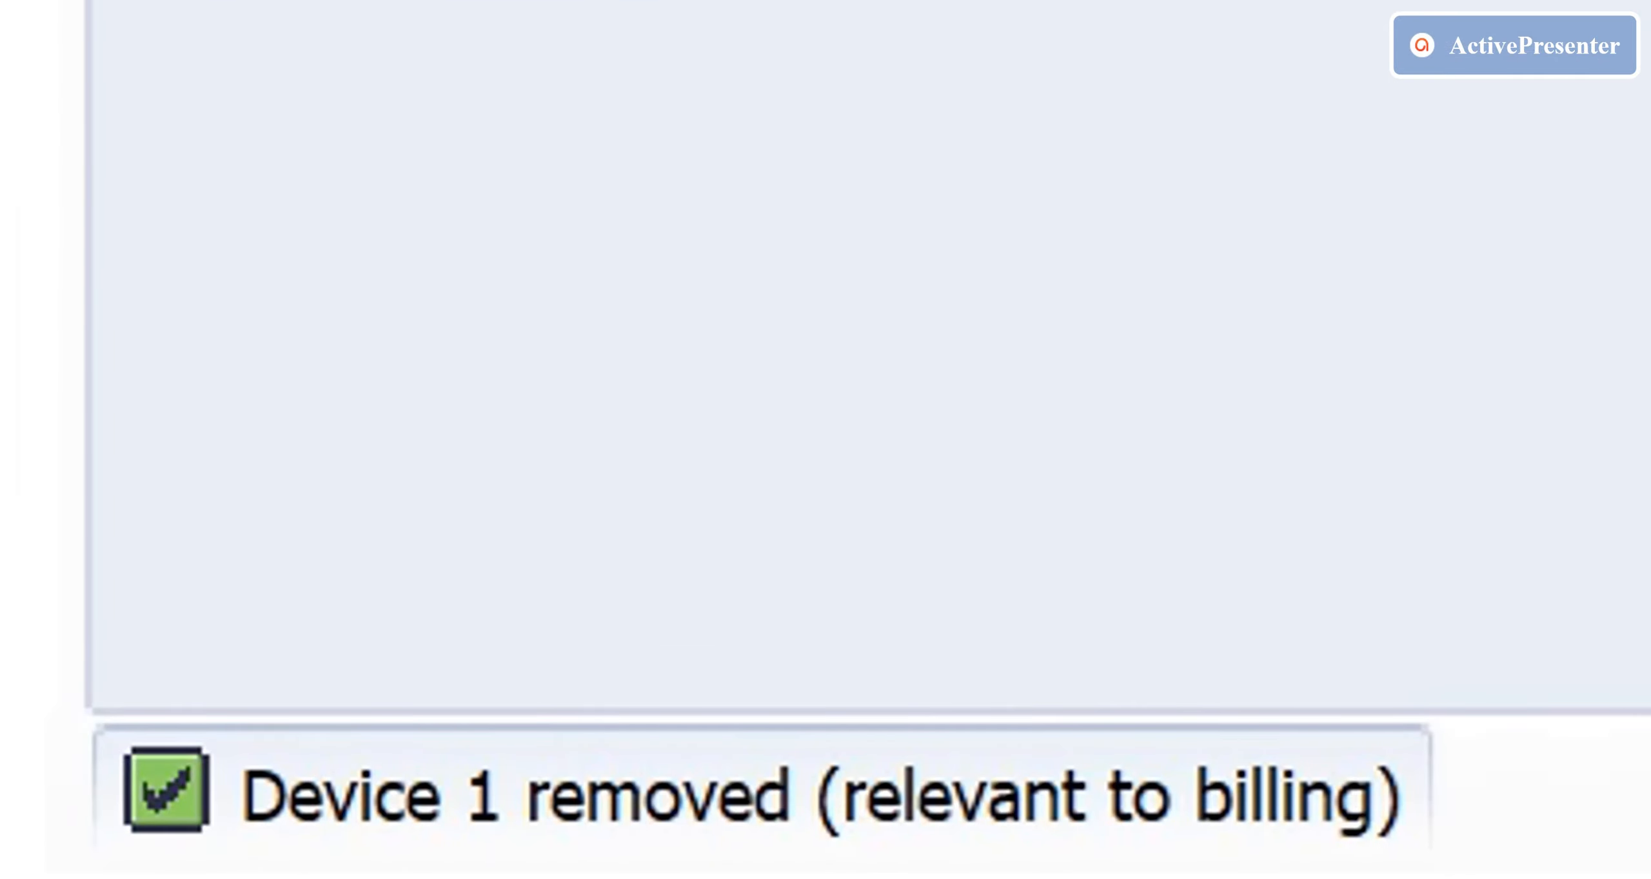
Start the technical installation reversal transaction EG50
click(111, 67)
text(/neg)
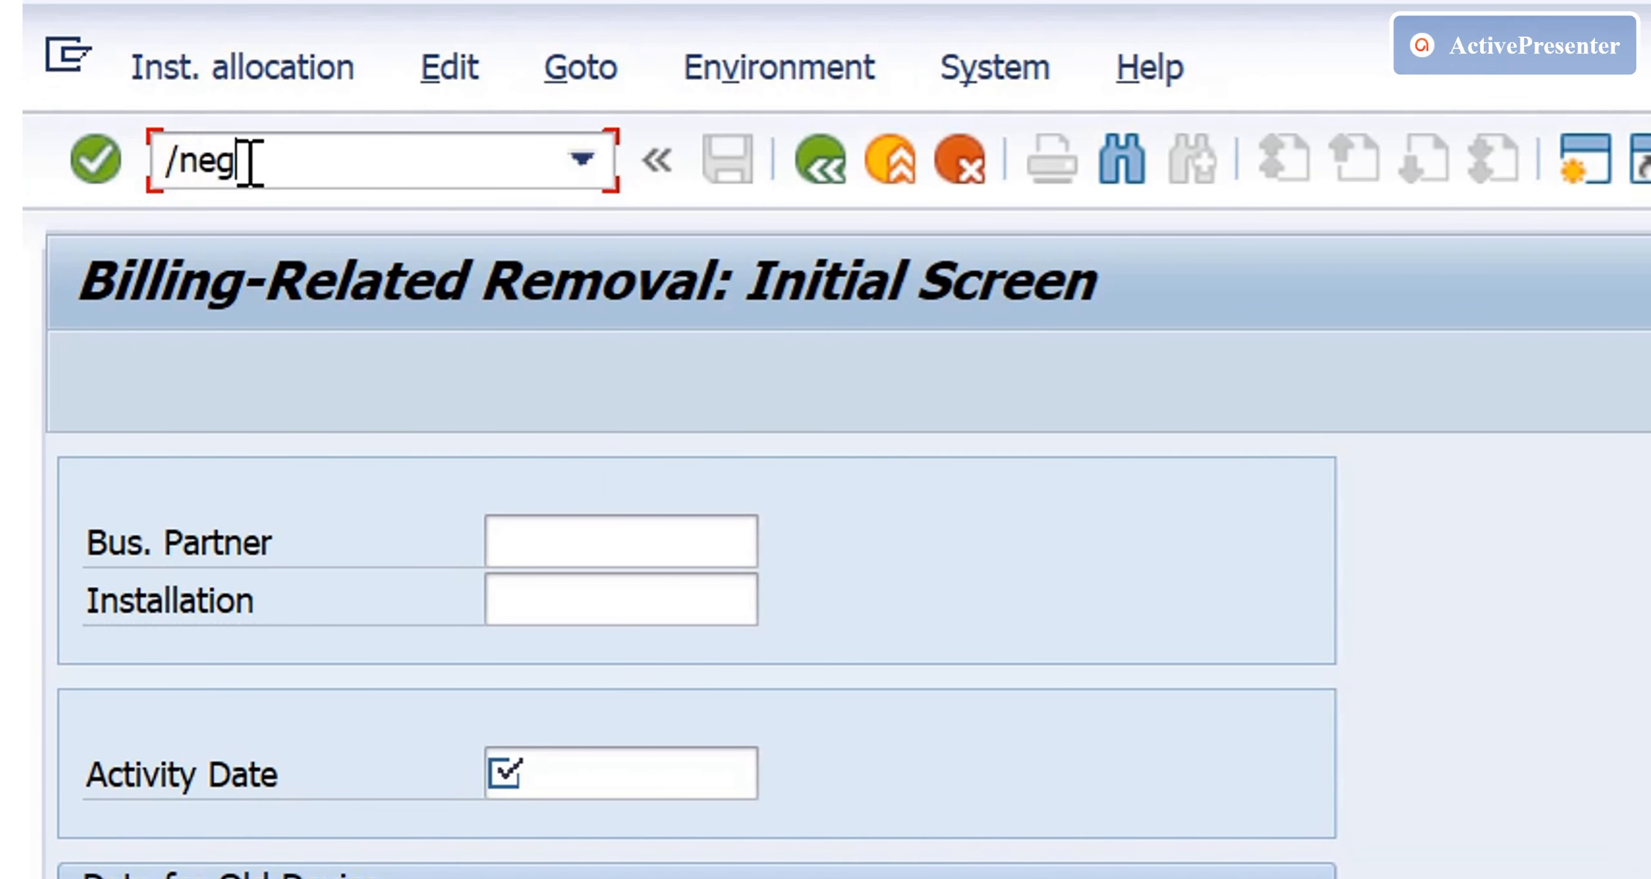
text(20)
key(Return)
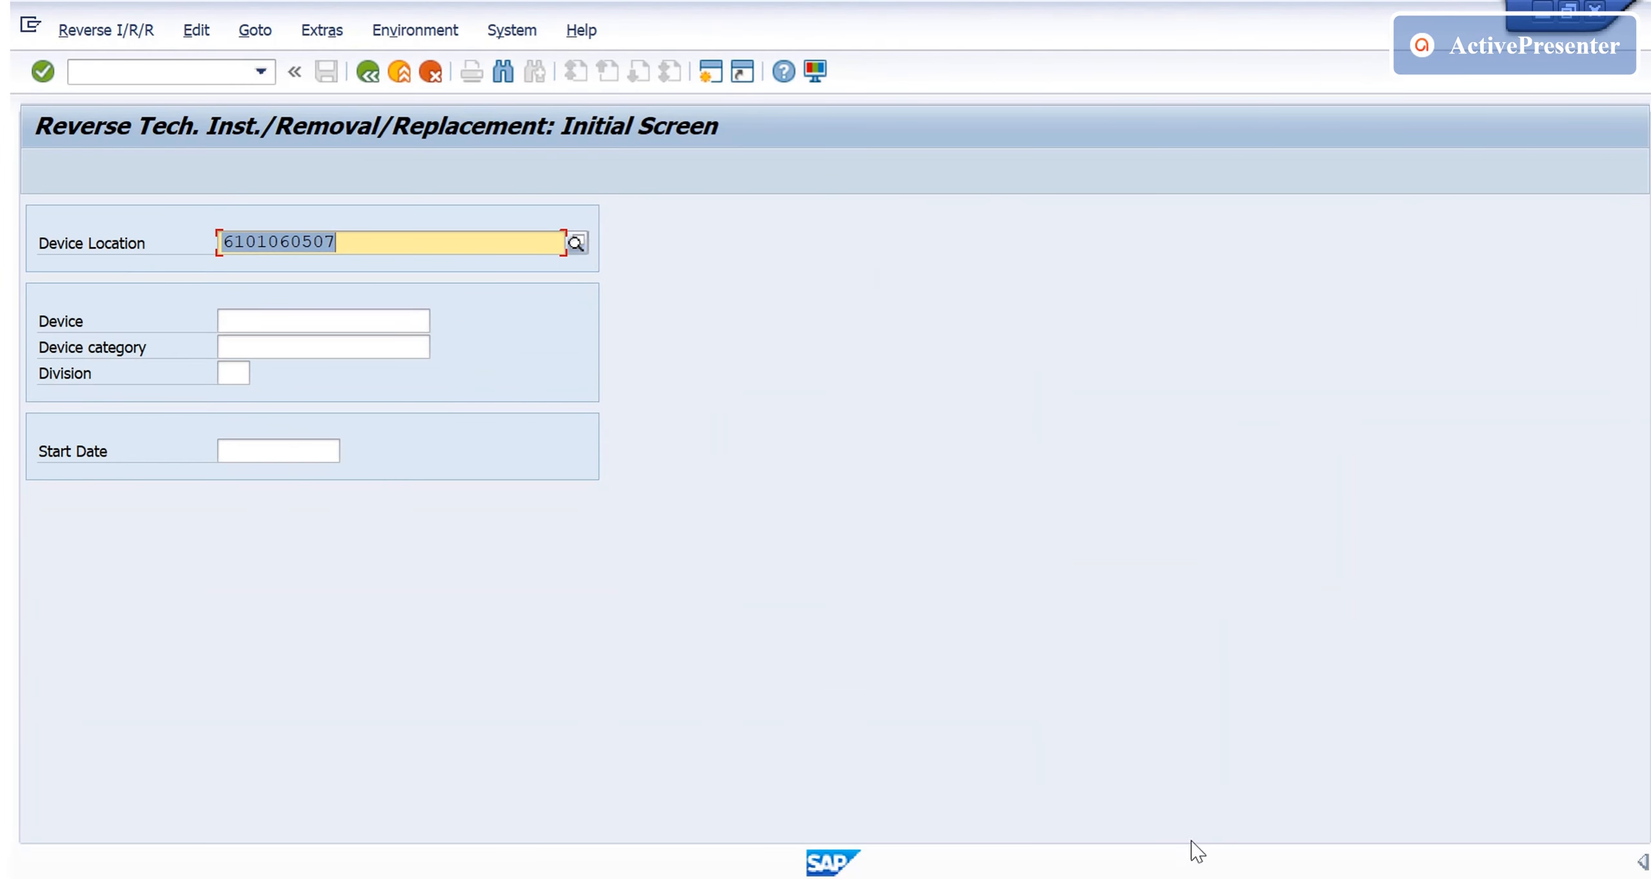
Open device 1 from the installation's rate data display and look up its device location in the IS master data
key(Return)
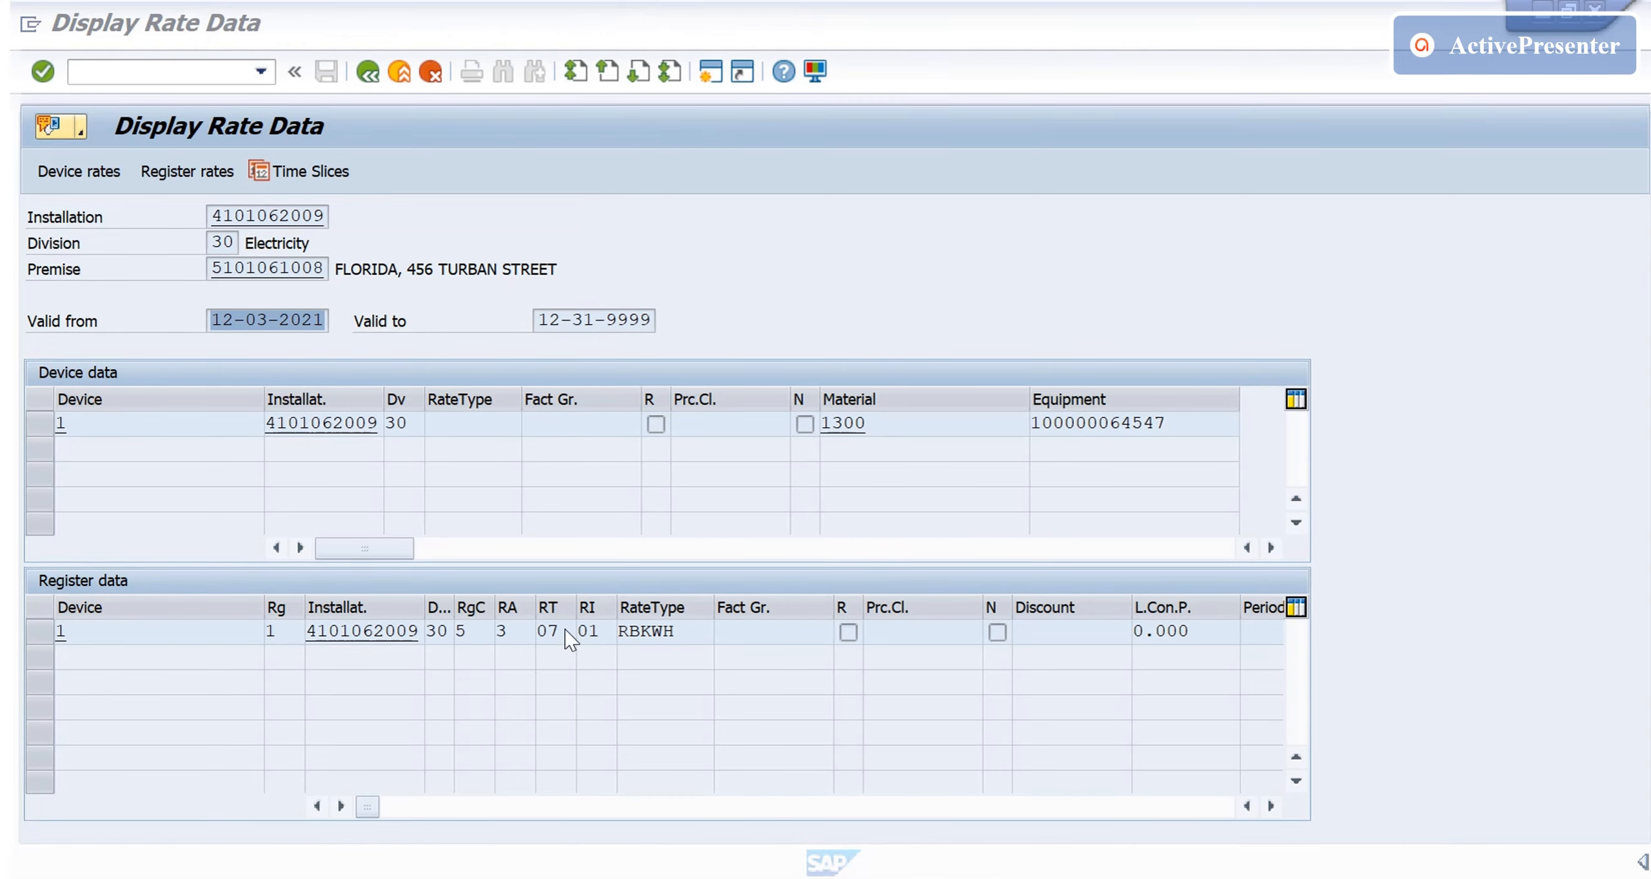
click(61, 423)
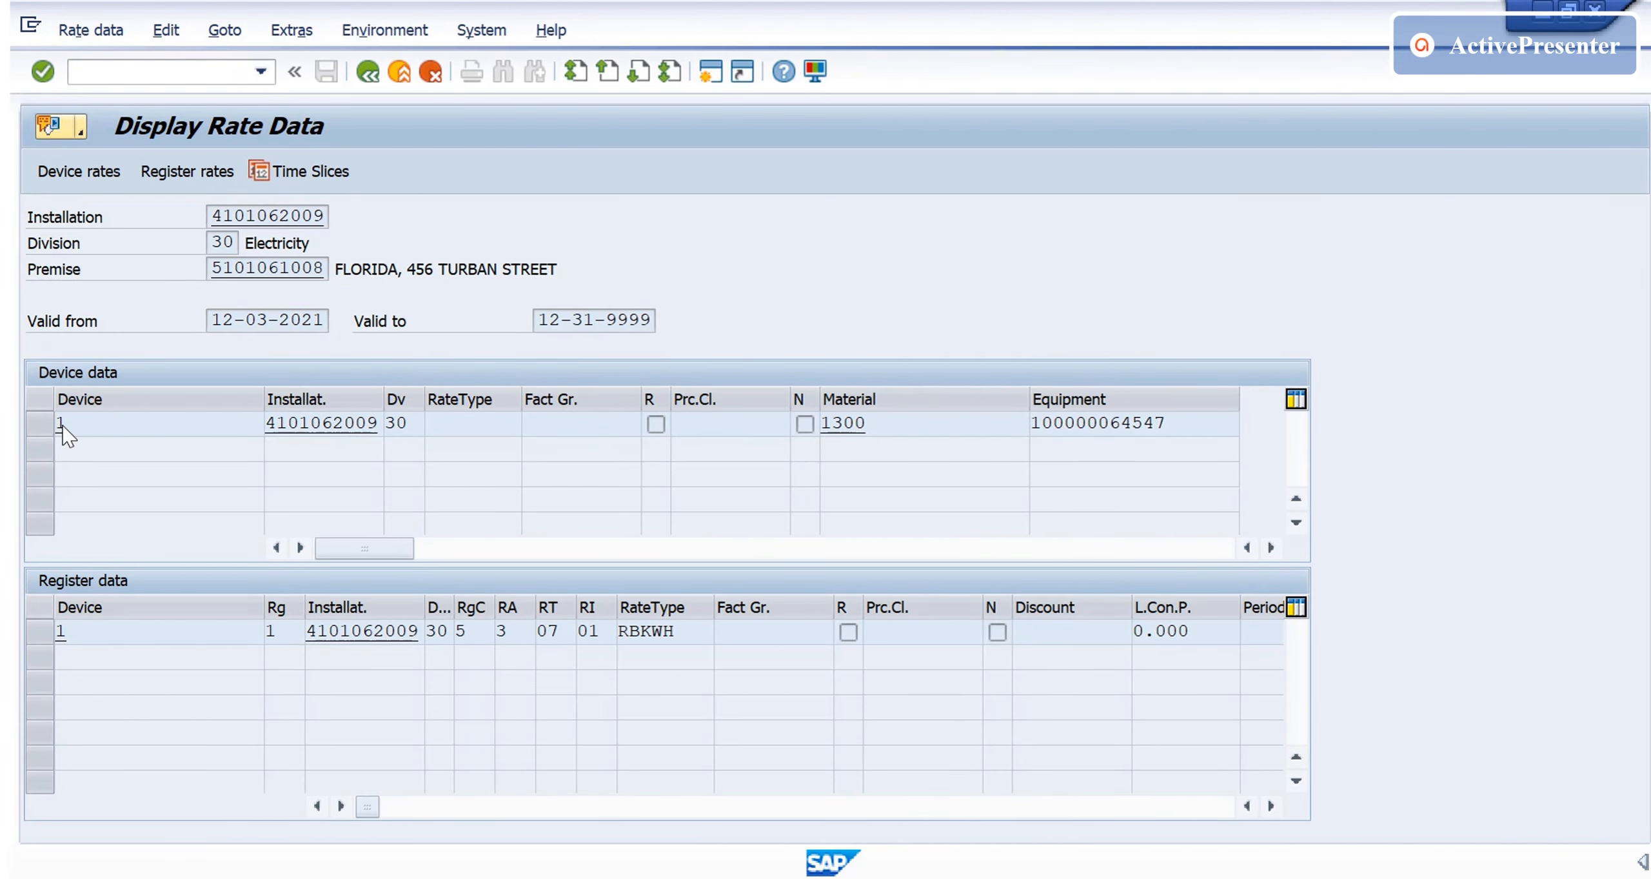
click(532, 639)
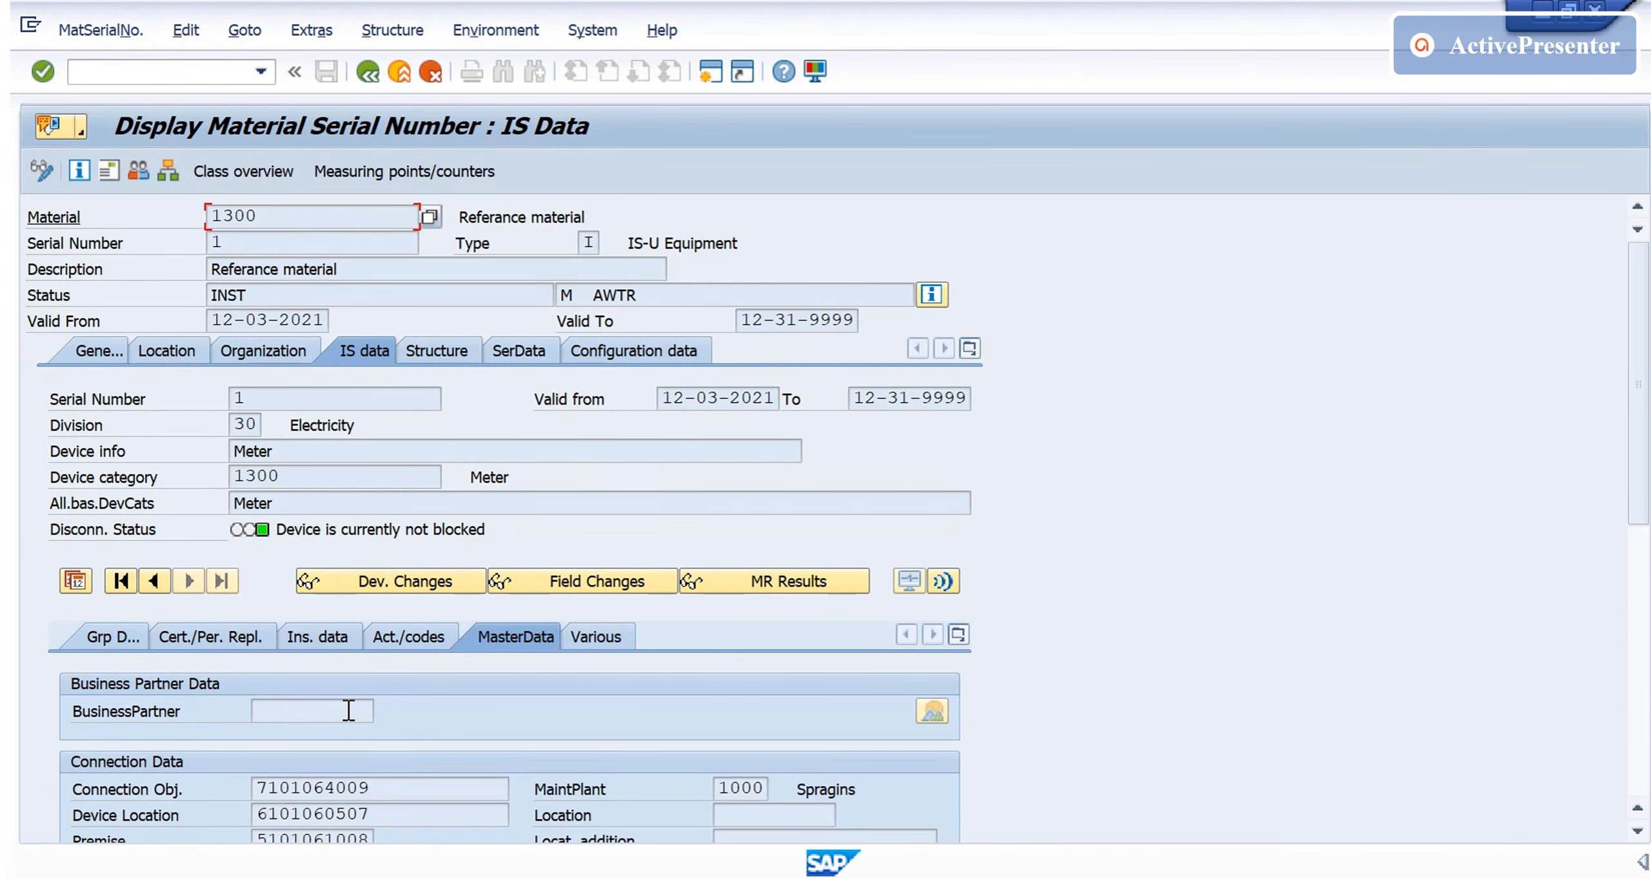
drag(393, 802, 242, 804)
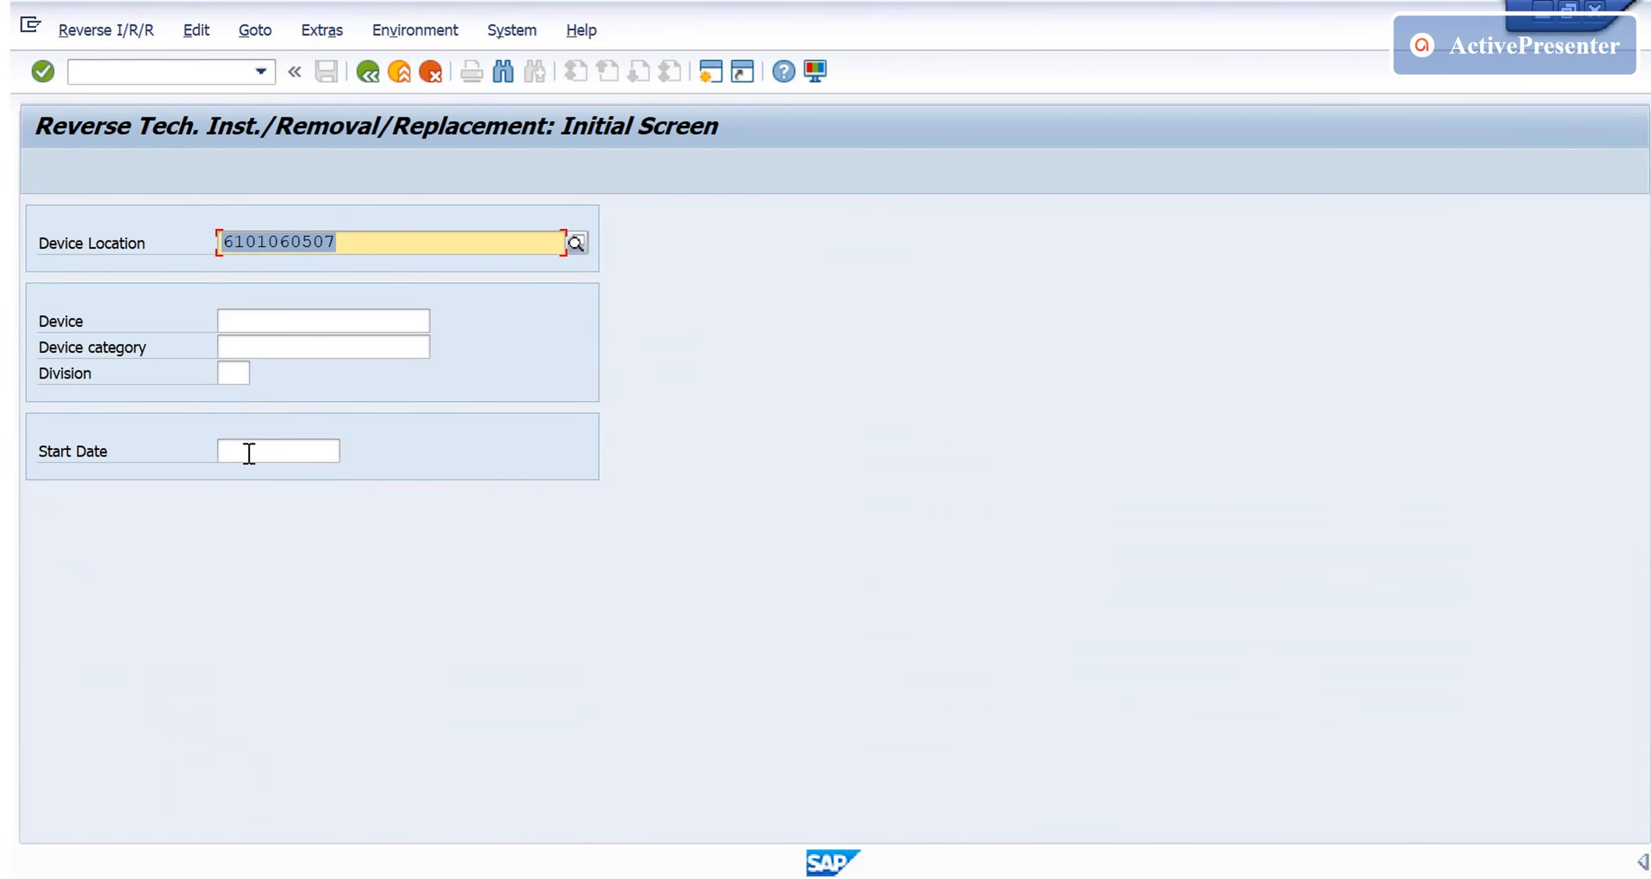
click(287, 323)
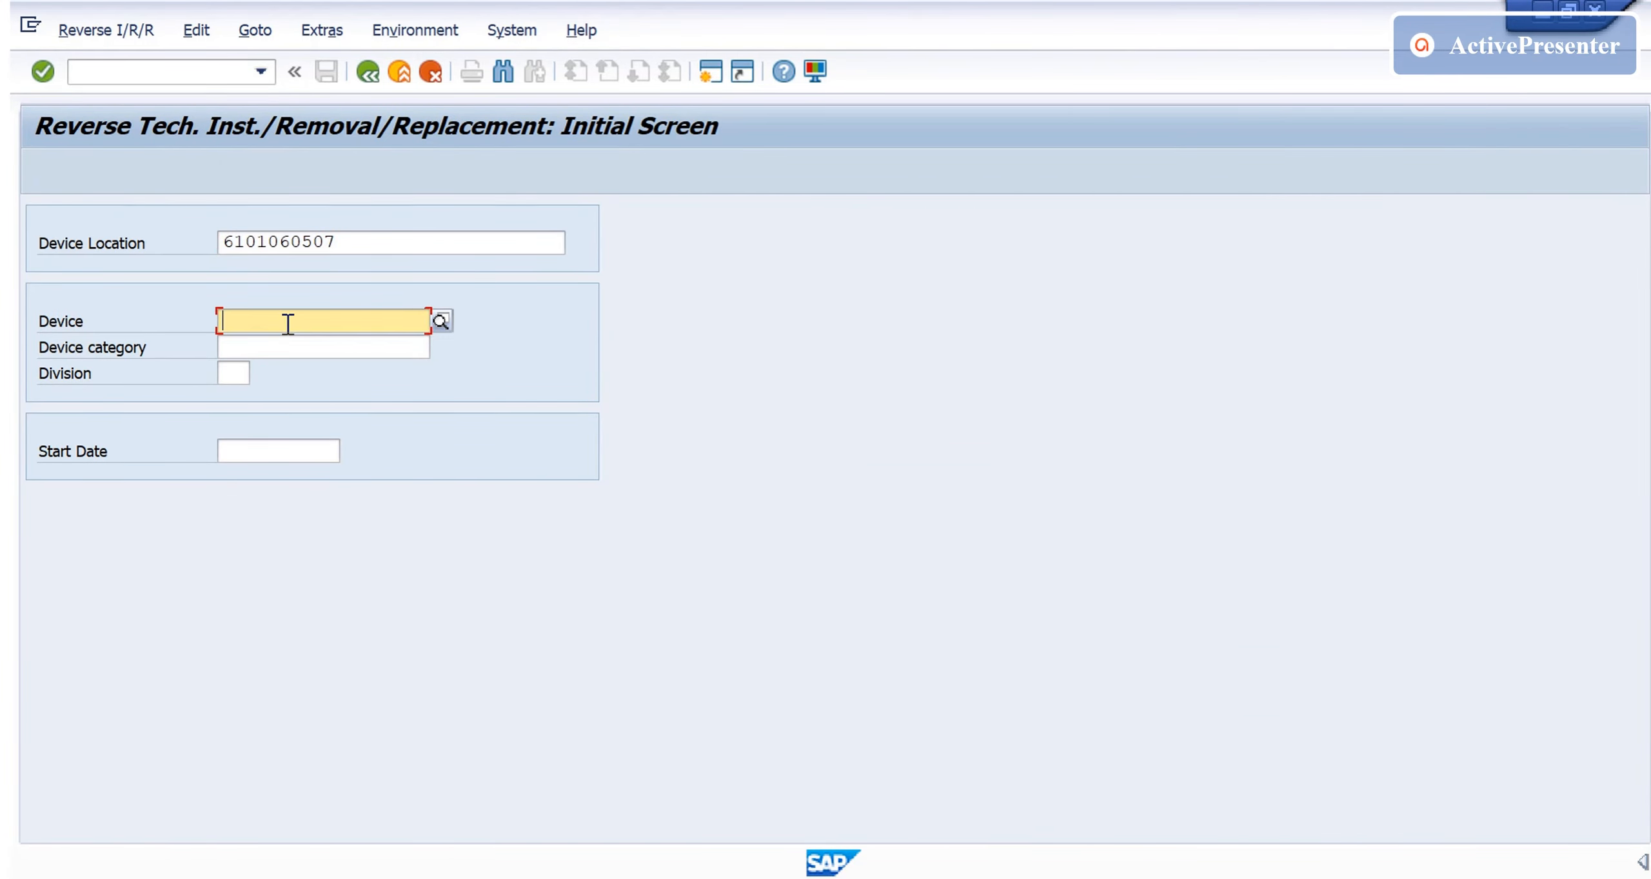
text(1)
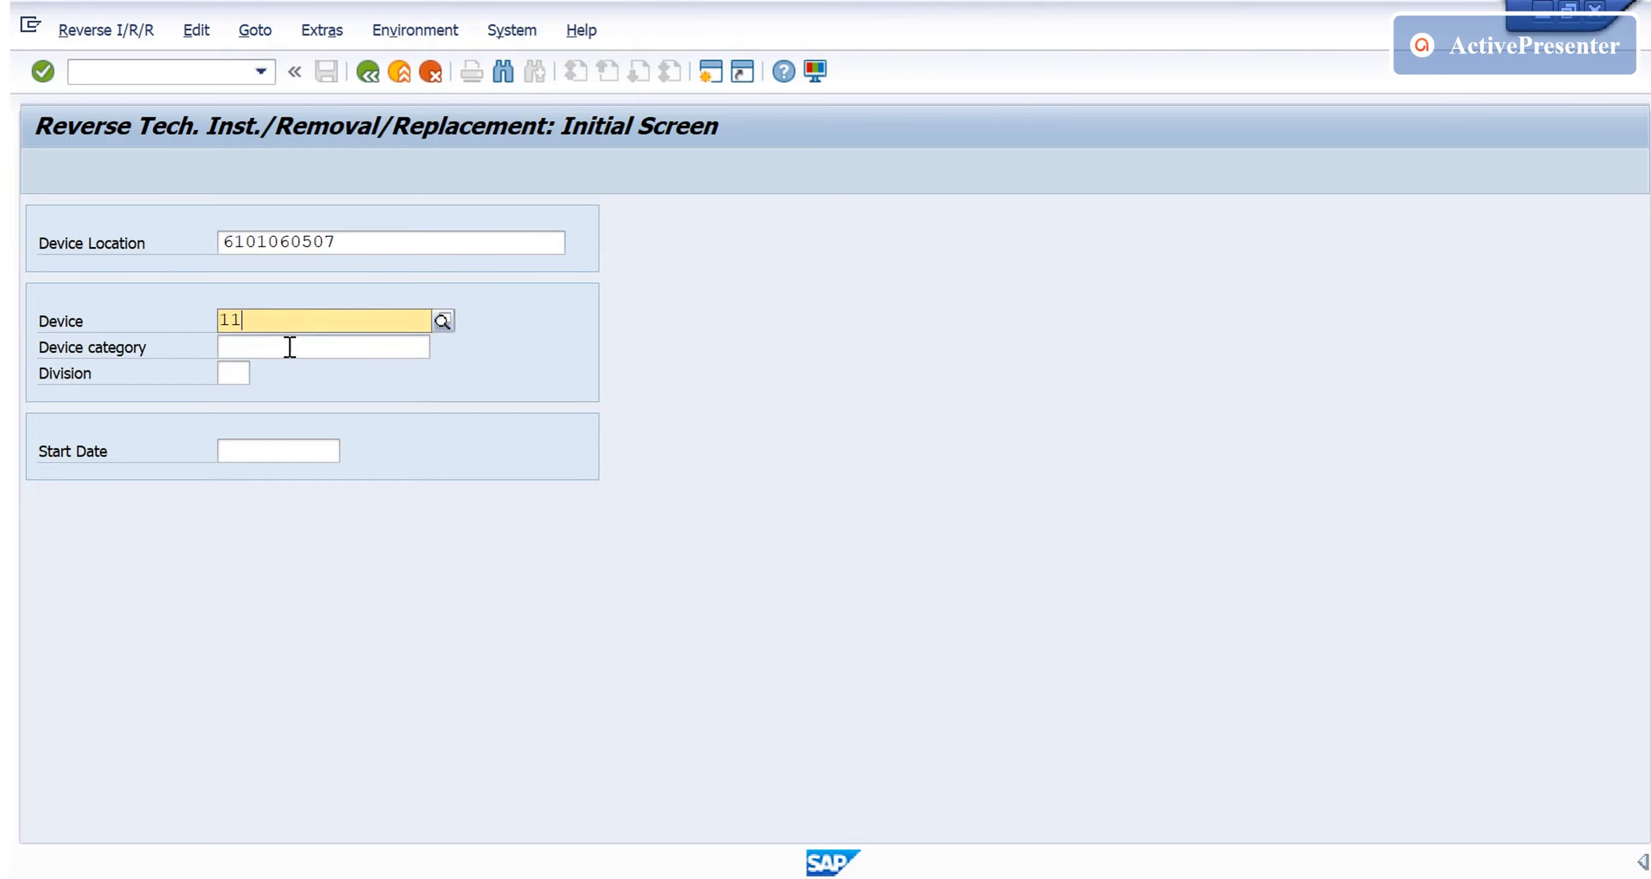
click(289, 347)
text(1)
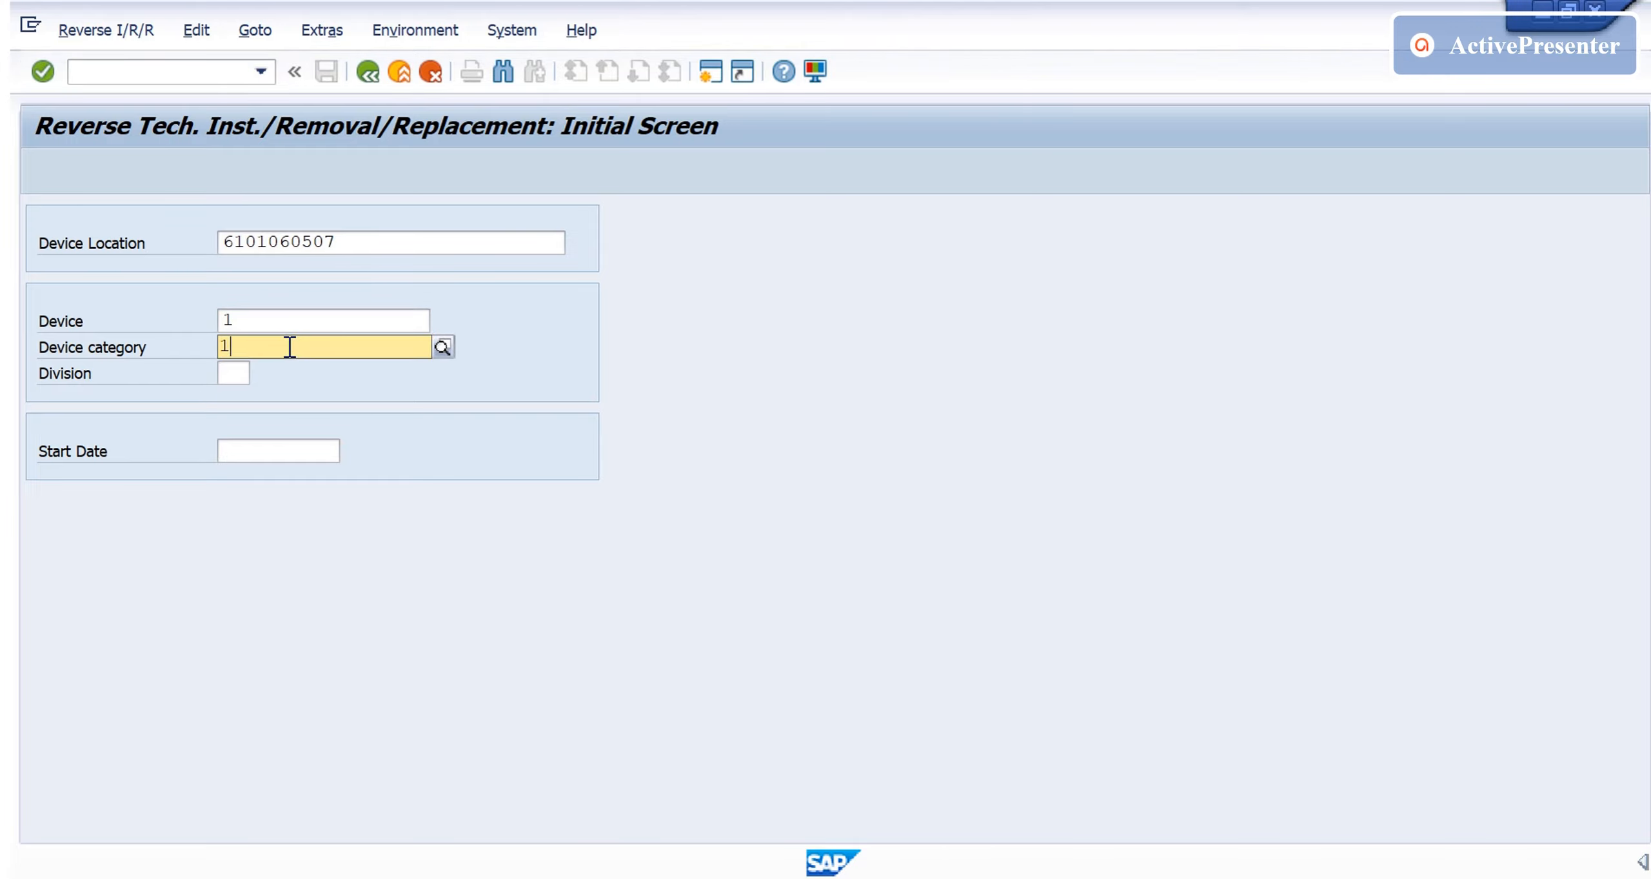
text(3000)
key(BackSpace)
key(Return)
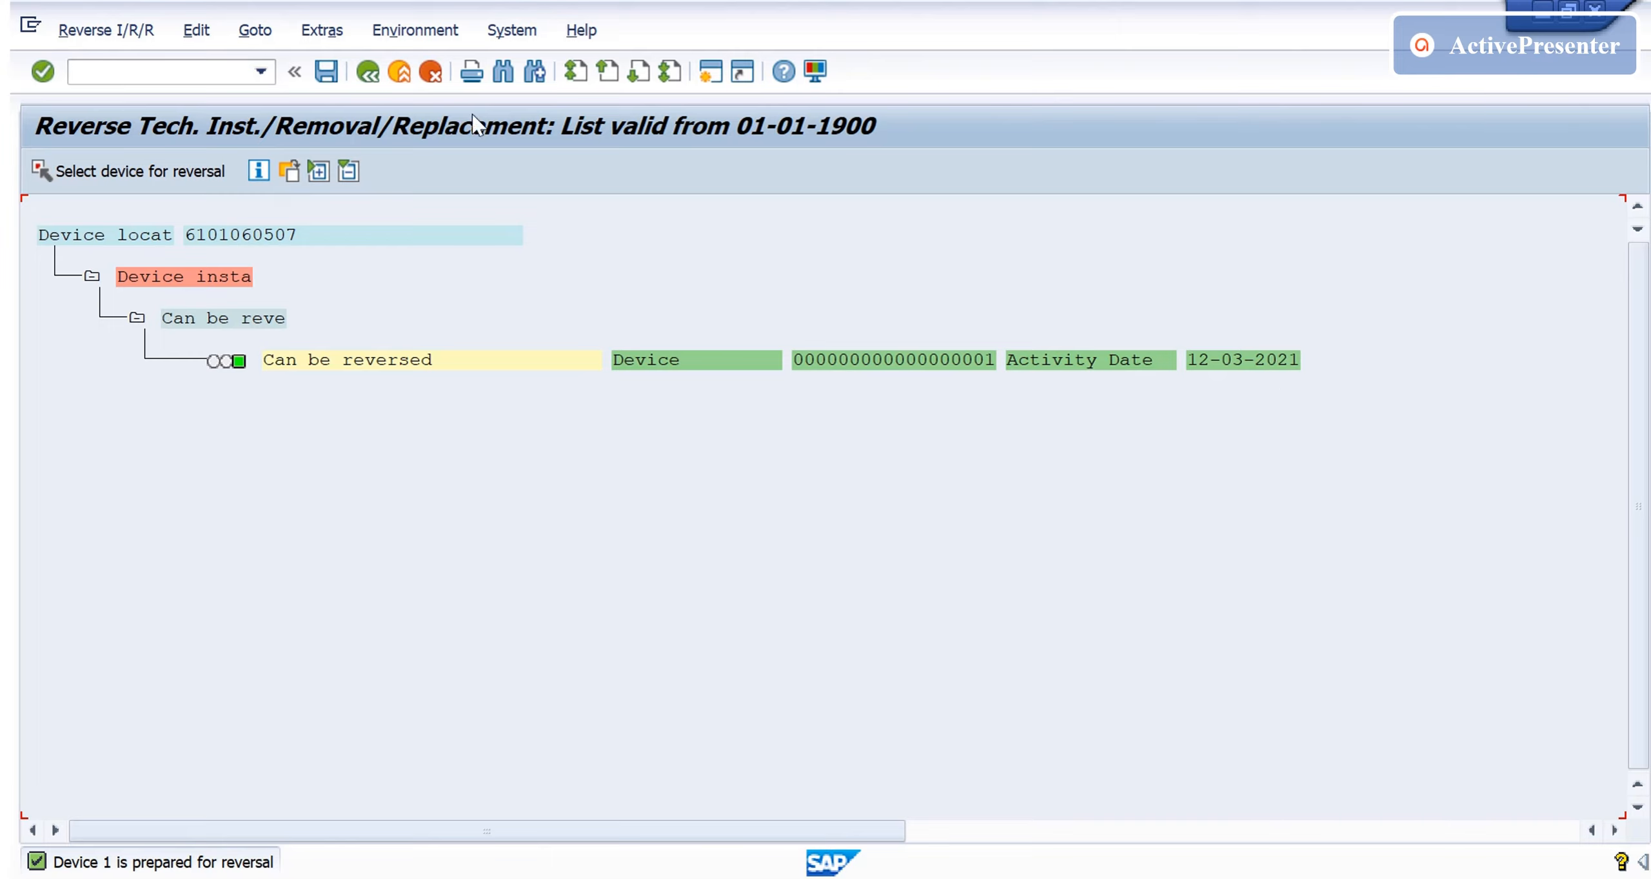
click(326, 72)
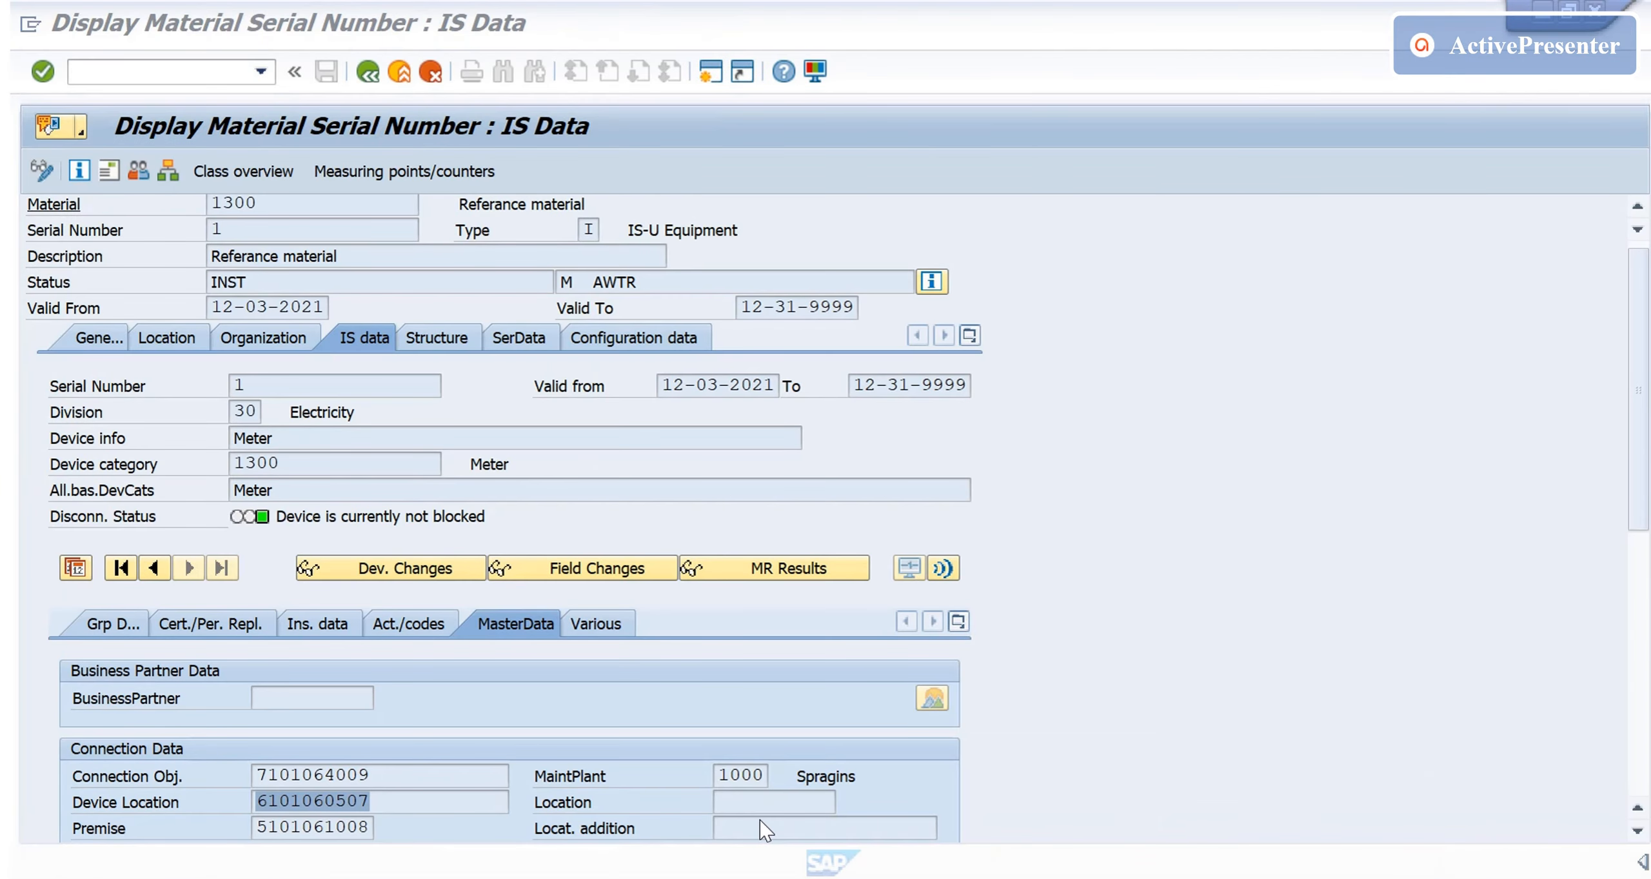
click(762, 822)
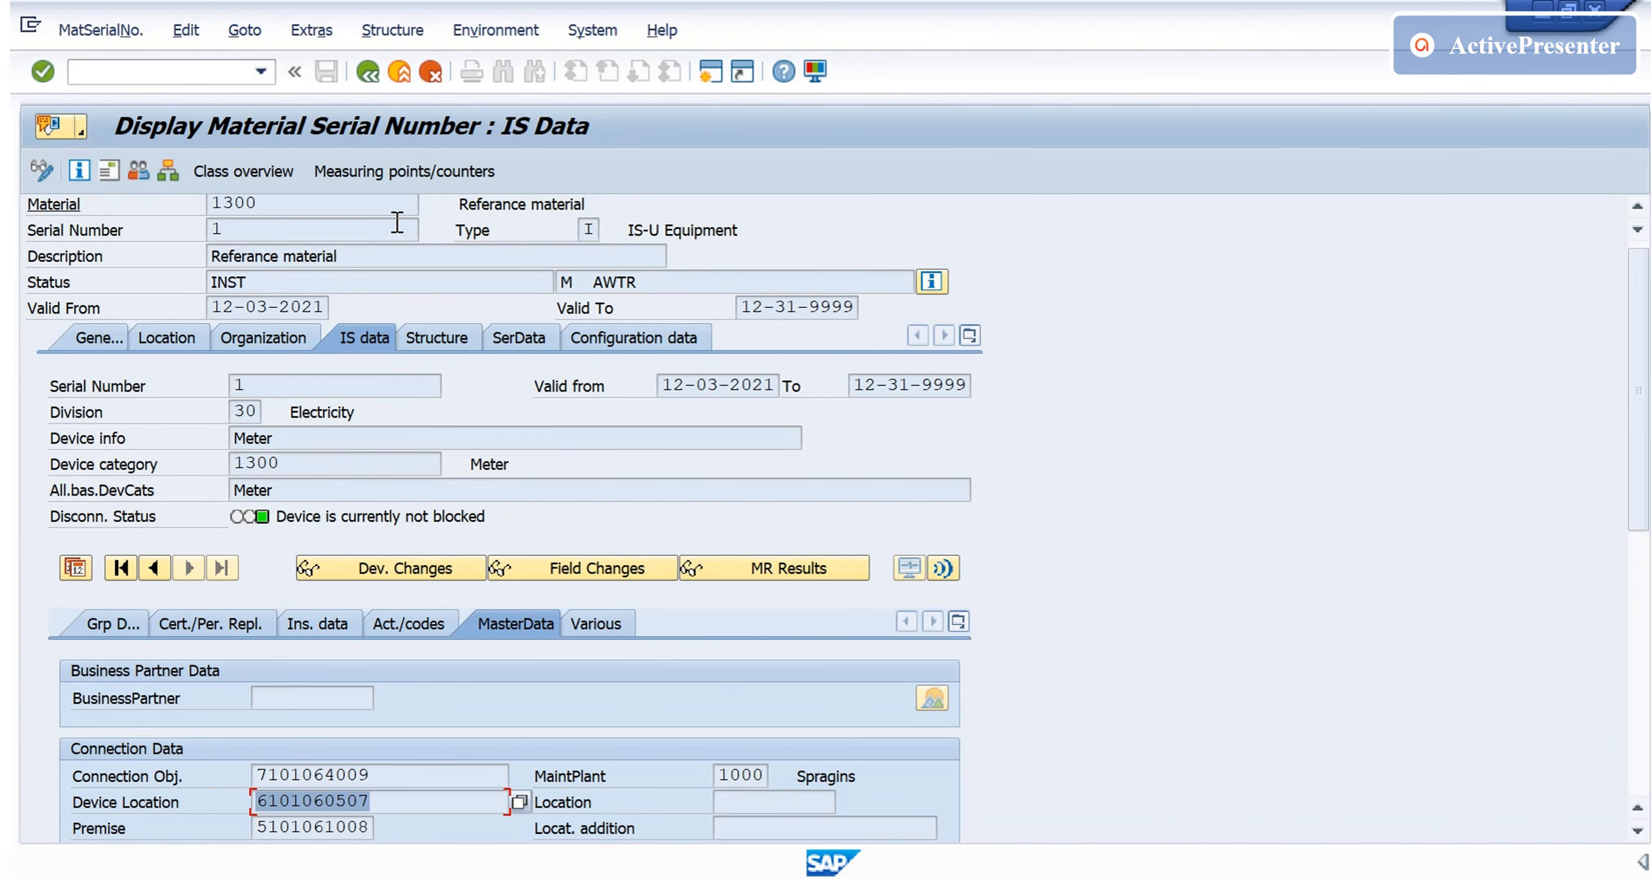
click(368, 71)
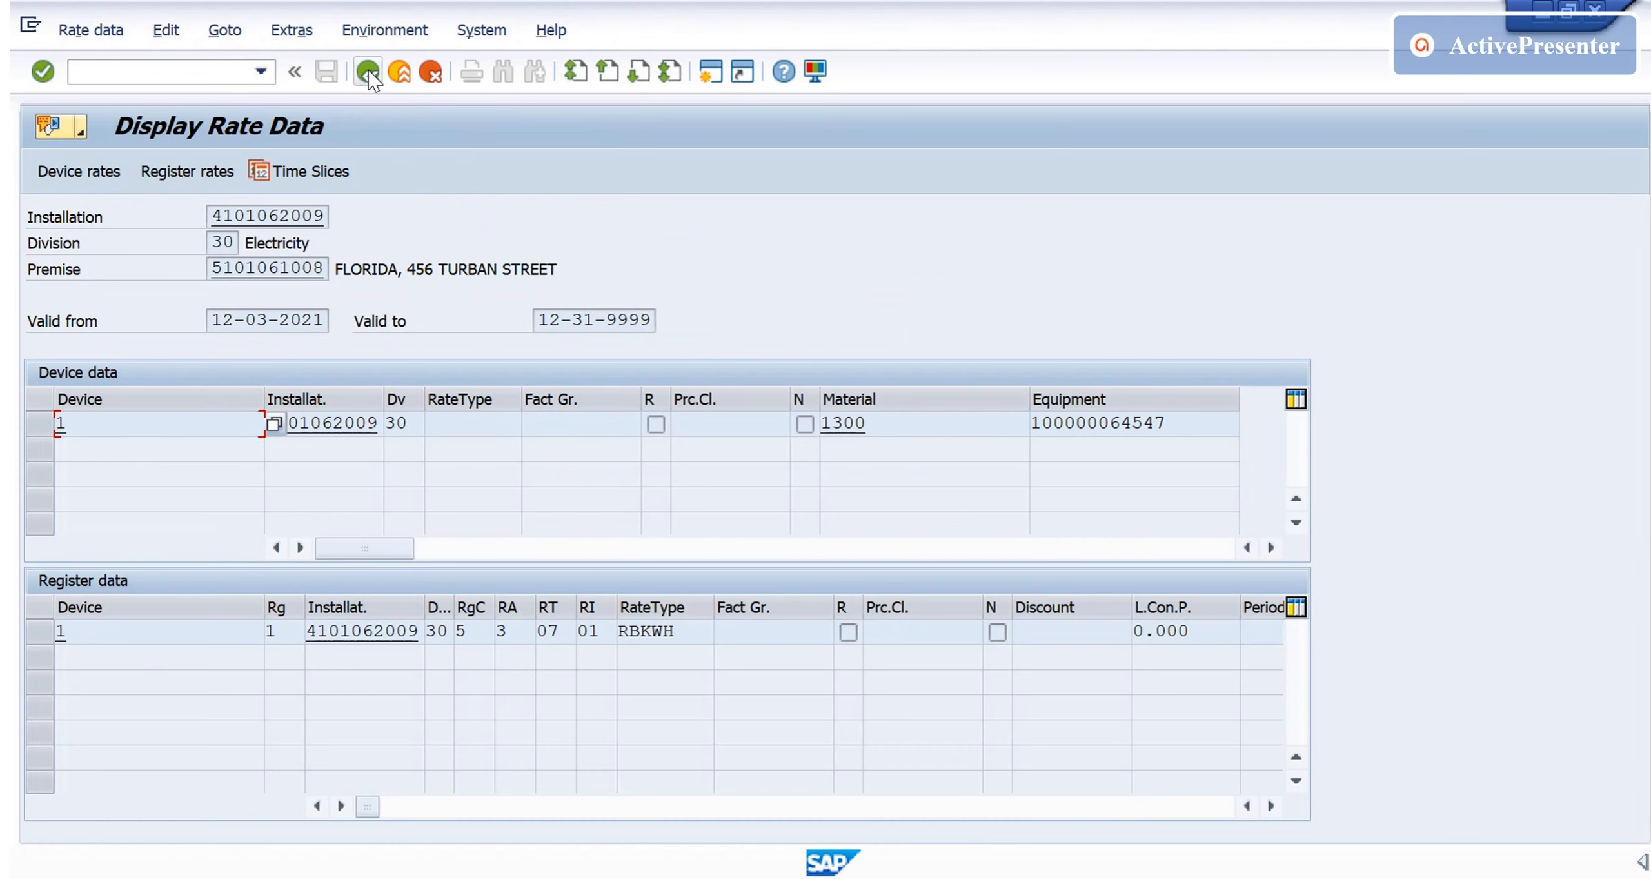
click(368, 71)
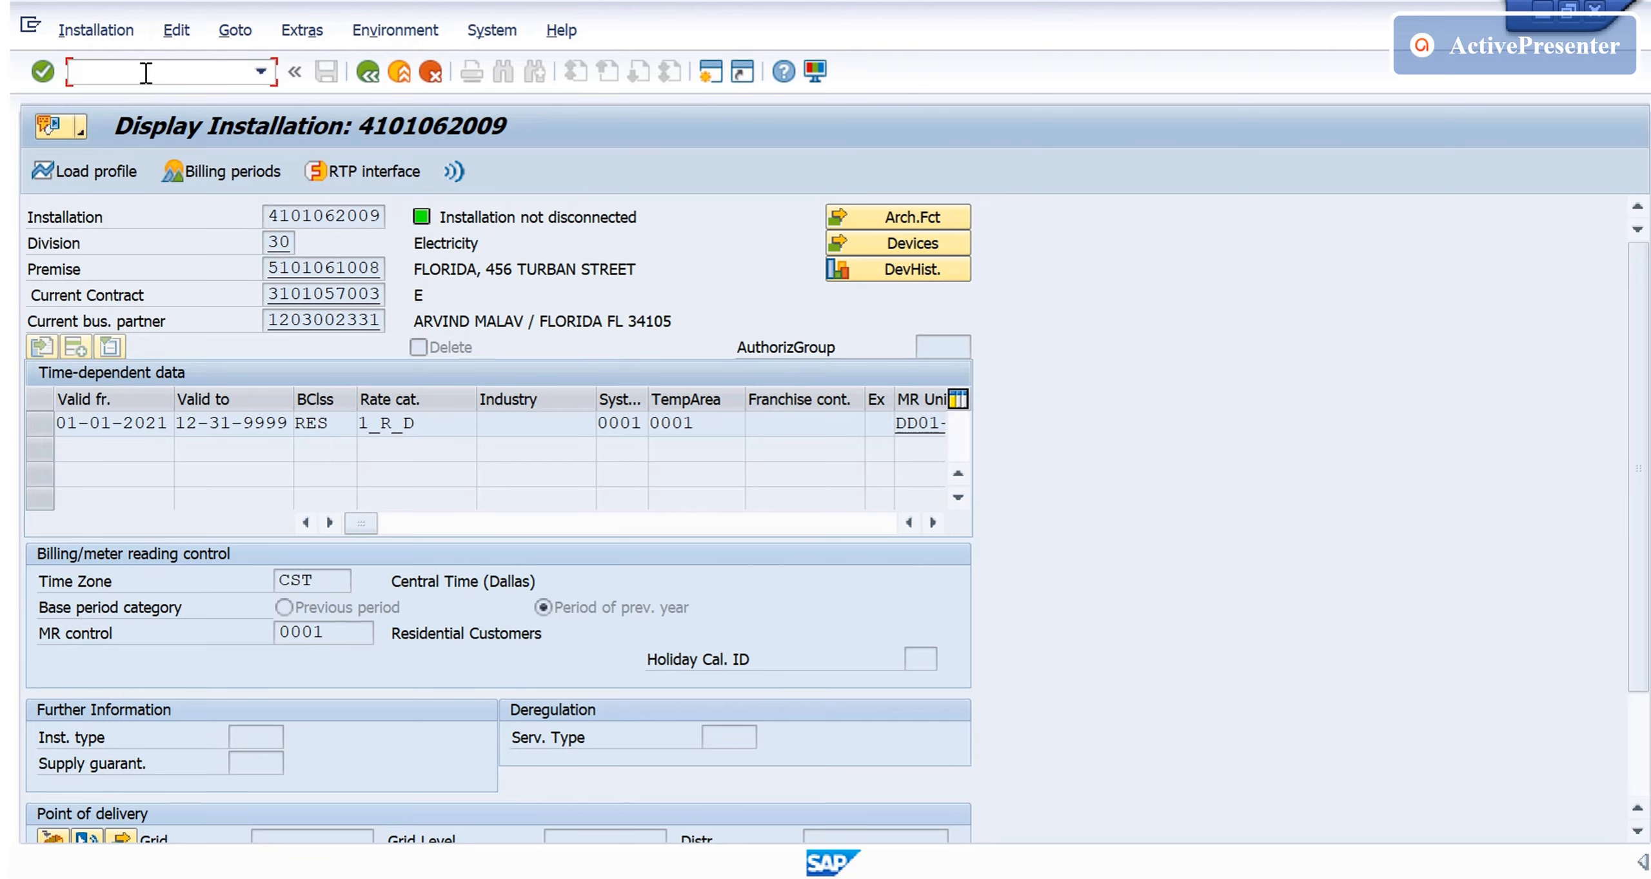
text(es32)
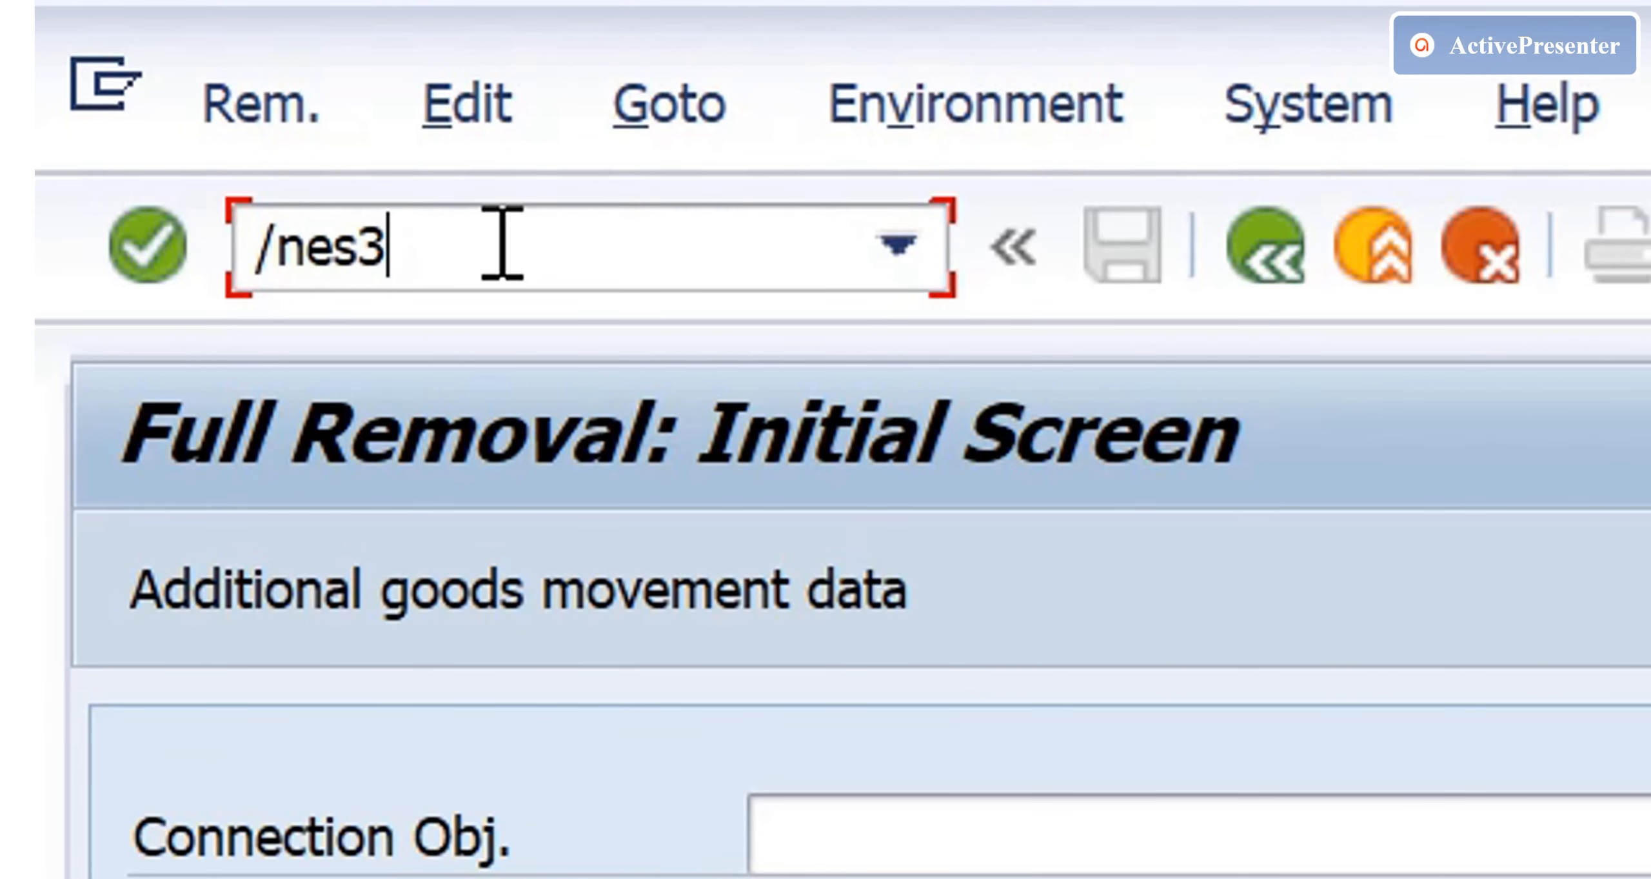
key(Return)
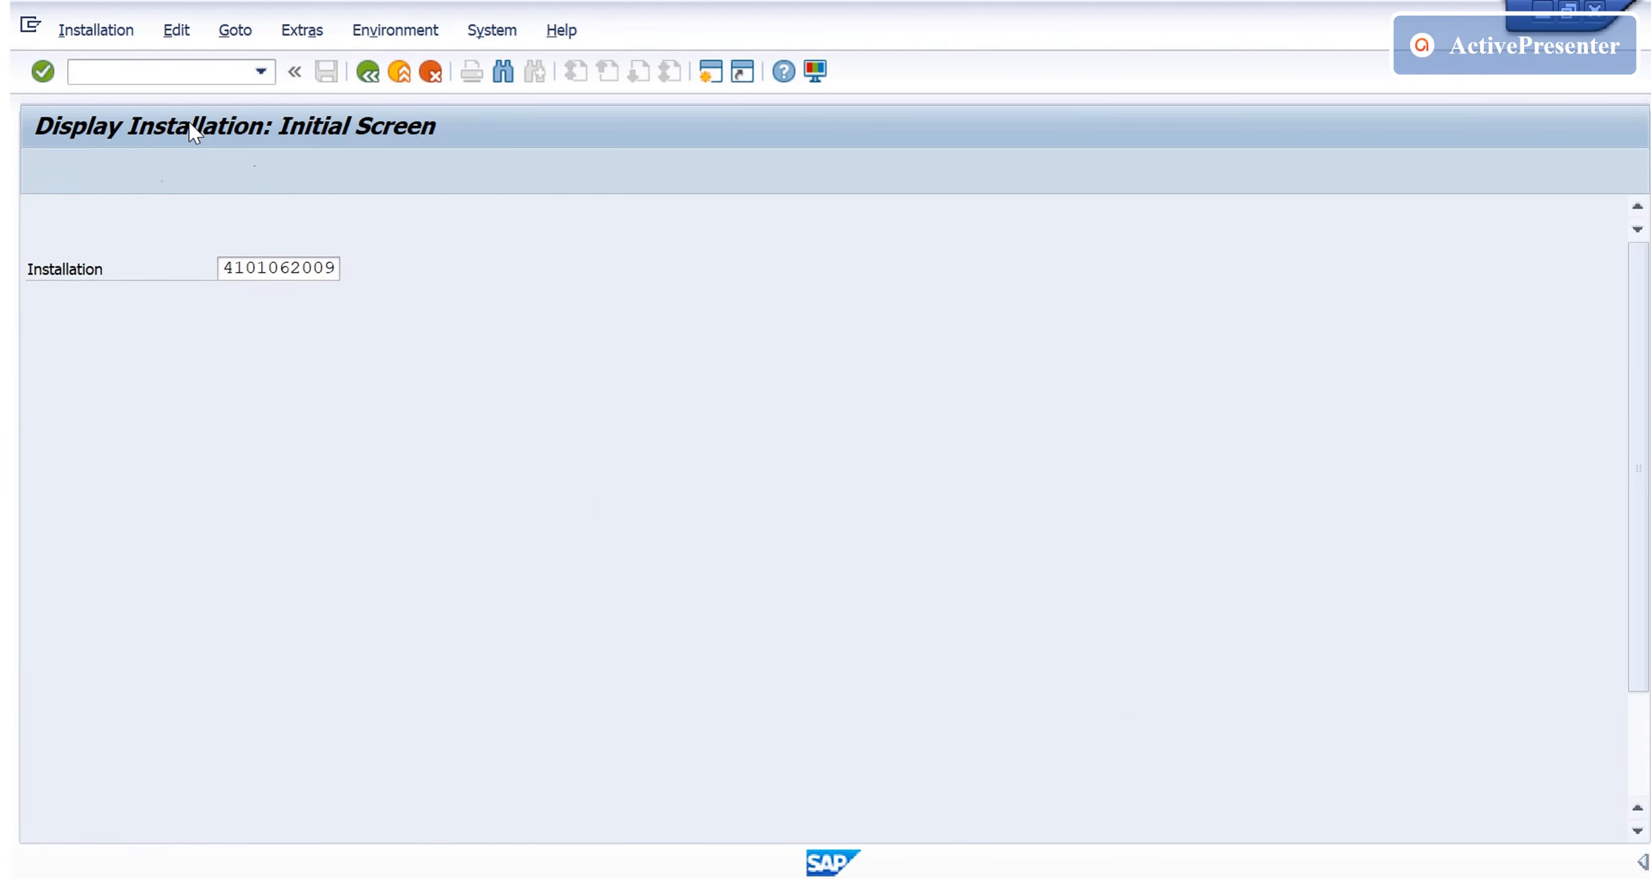
key(Return)
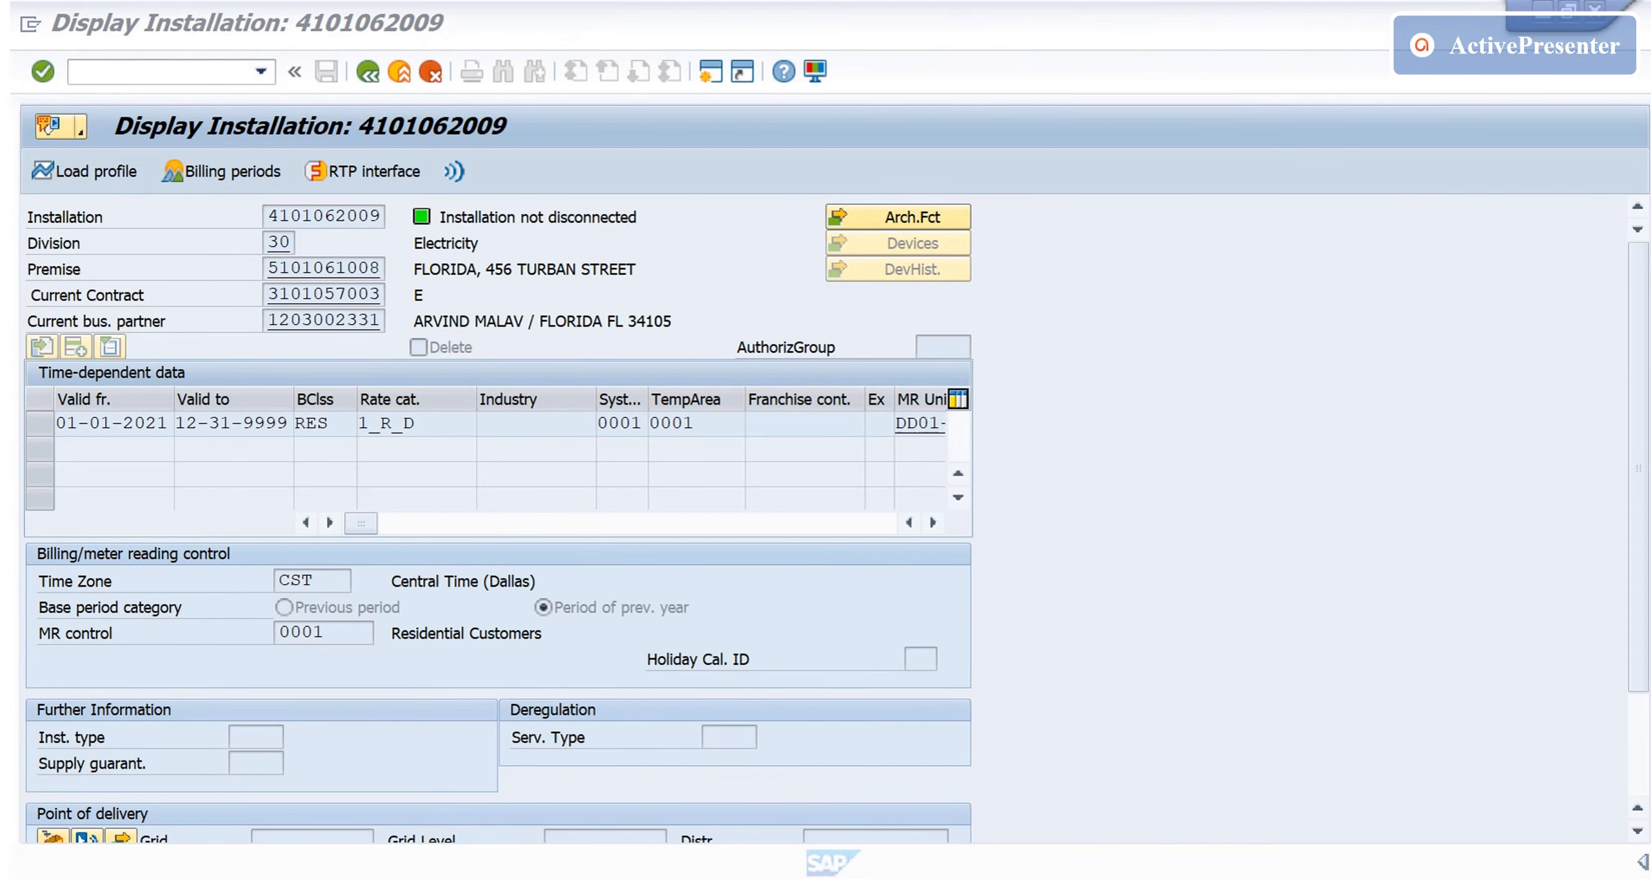
key(alt+Tab)
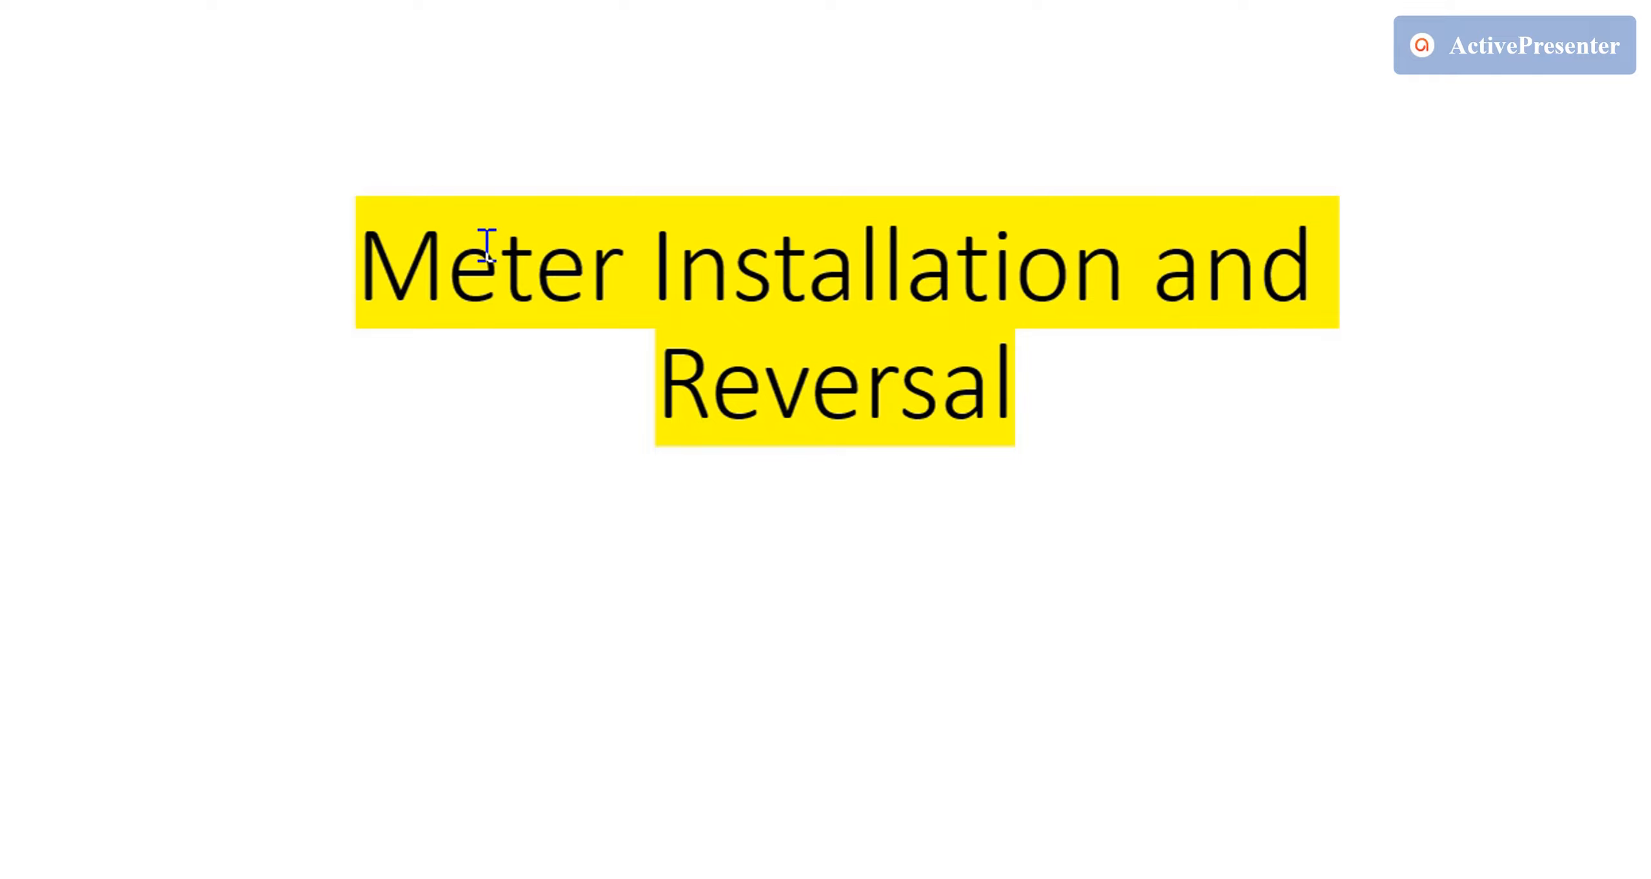